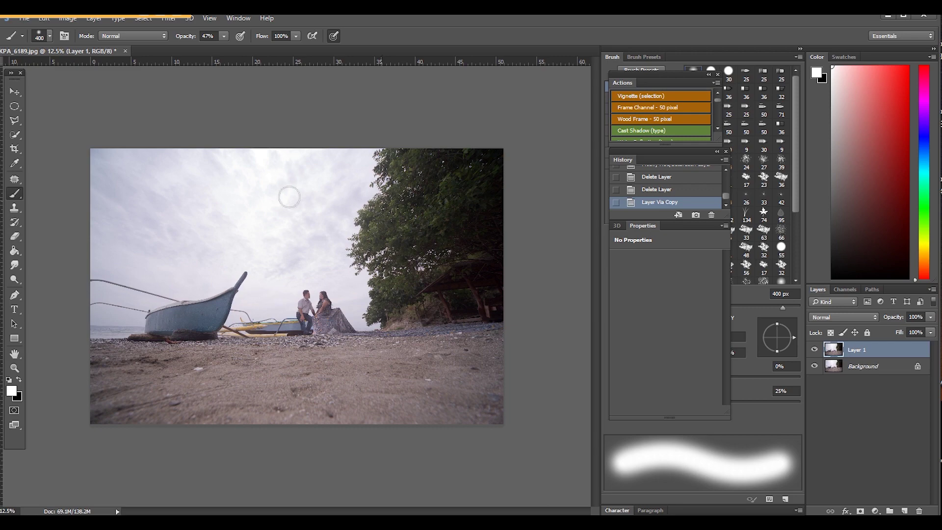
# - Add a Hue/Saturation adjustment layer above the duplicated photo and set Saturation to +75
pyautogui.press('z')
pyautogui.click(140, 248)
pyautogui.click(125, 221)
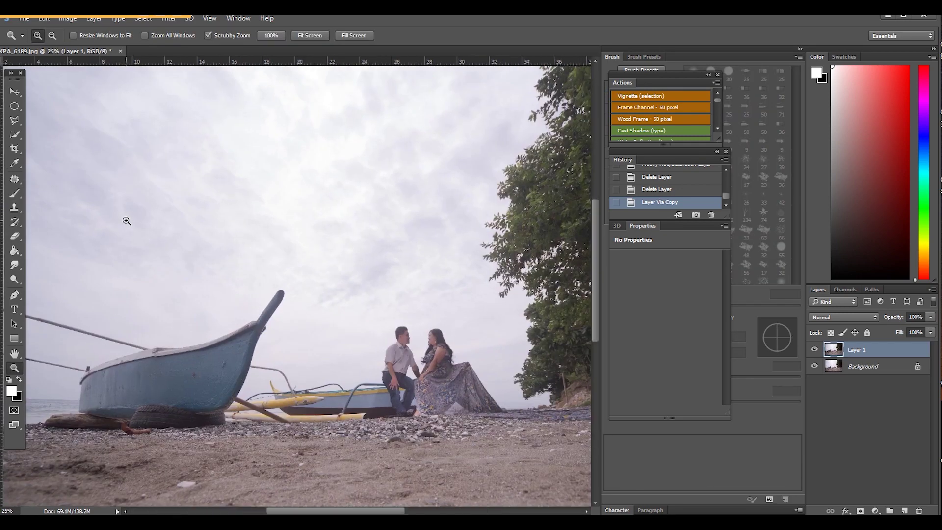
pyautogui.keyDown('alt'); pyautogui.click(225, 201); pyautogui.keyUp('alt')
pyautogui.click(875, 511)
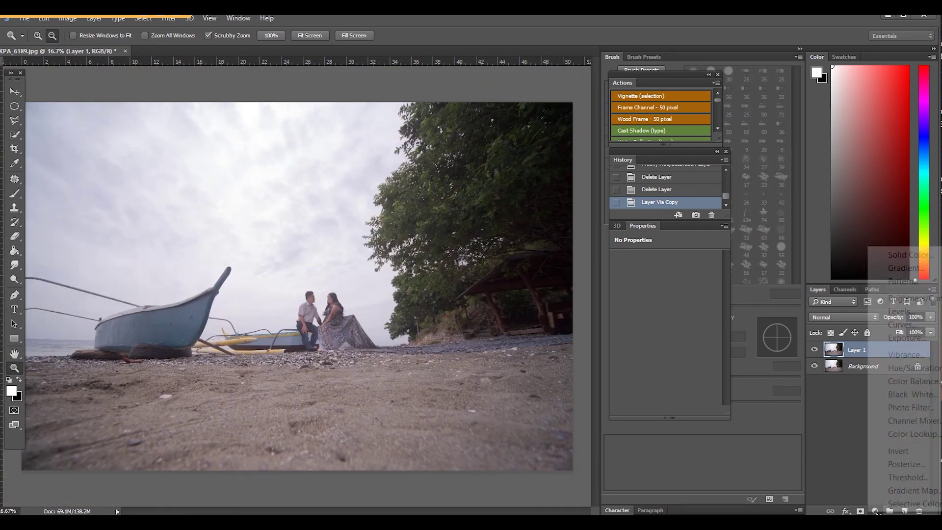
pyautogui.click(911, 369)
pyautogui.click(682, 322)
pyautogui.moveTo(709, 332)
pyautogui.mouseDown()
pyautogui.moveTo(678, 328)
pyautogui.moveTo(702, 333)
pyautogui.mouseUp()
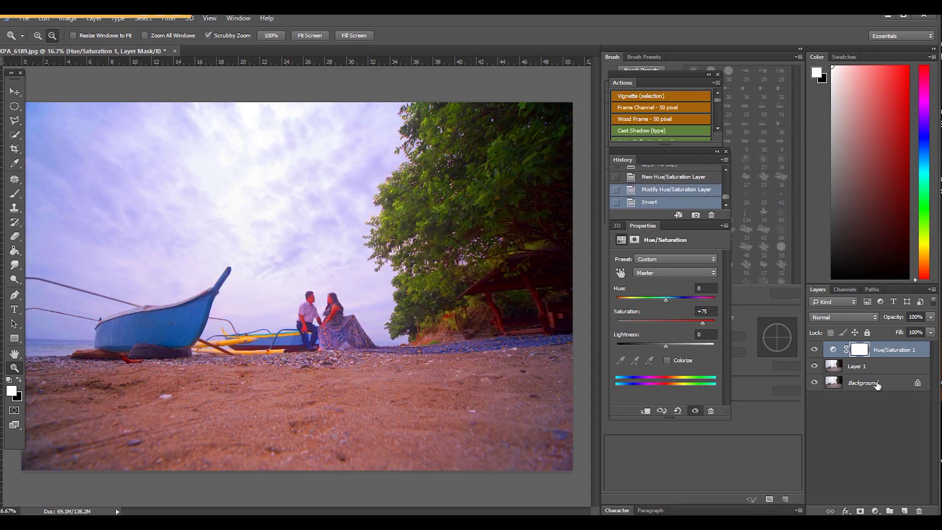
# - Invert the adjustment's mask and paint in white at 47% opacity over the sky, trees, boats and dress
pyautogui.hotkey('ctrl', 'i')
pyautogui.press('b')
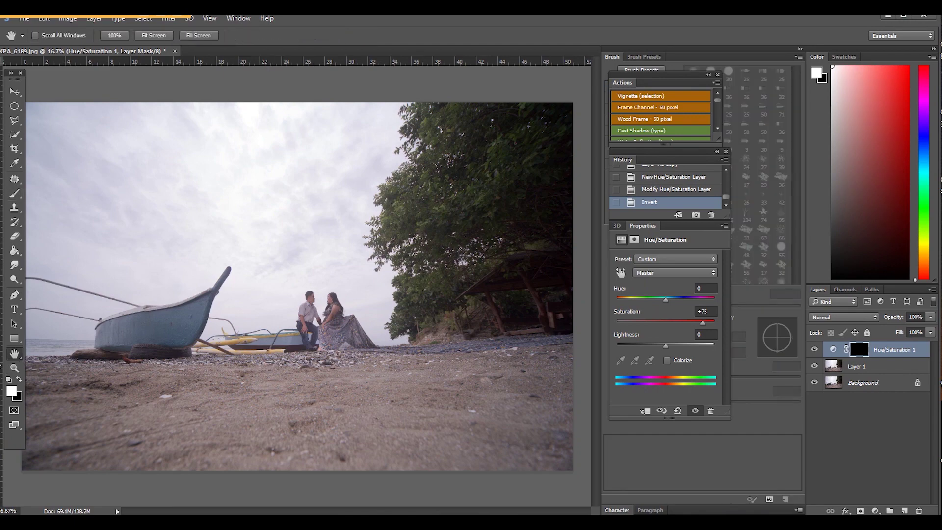
pyautogui.hotkey('ctrl', '-')
pyautogui.press(']')
pyautogui.press(']')
pyautogui.press(']')
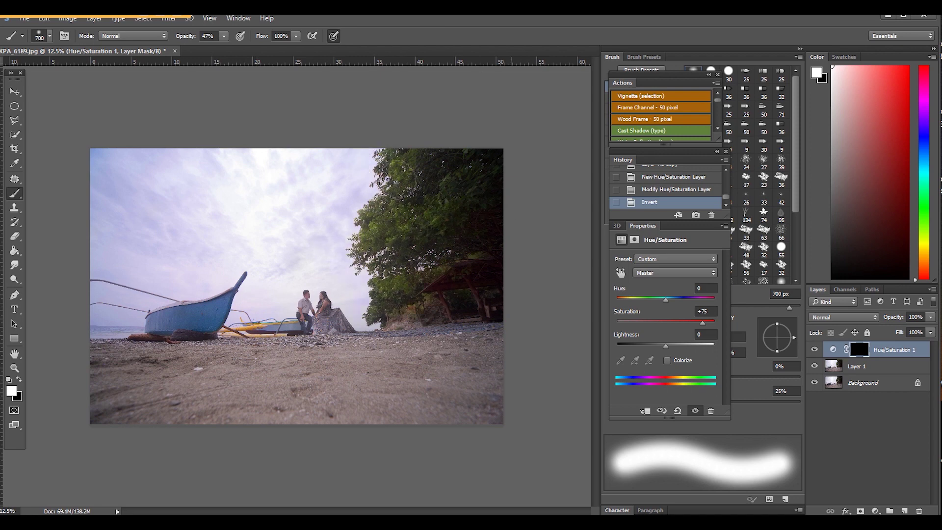
pyautogui.moveTo(493, 178); pyautogui.dragTo(203, 248)
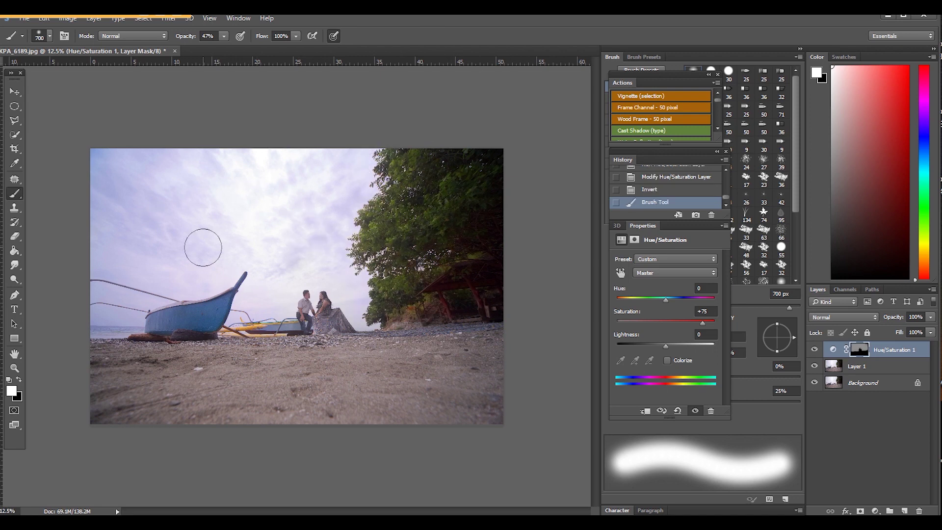
pyautogui.moveTo(277, 330); pyautogui.dragTo(319, 327)
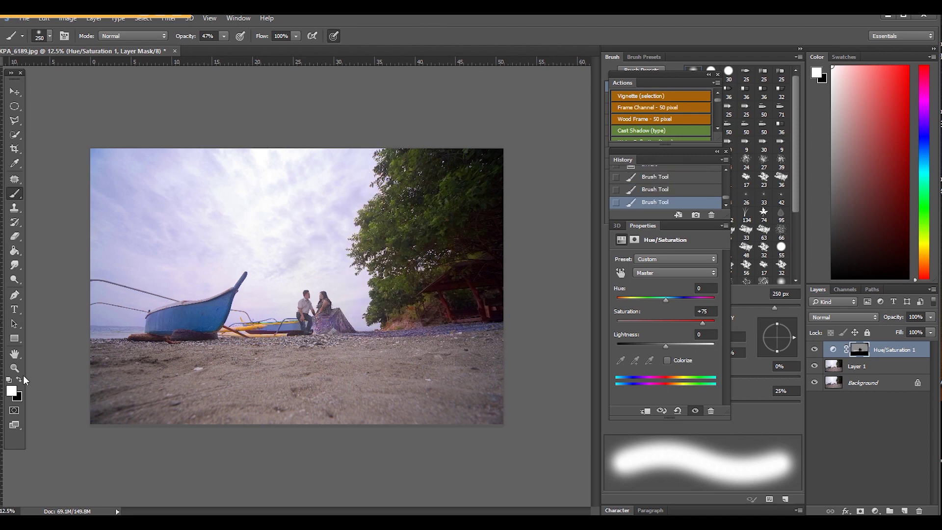
# - Lower the brush opacity to 19% and paint the mask in white to add light saturation to the beach foreground
pyautogui.moveTo(224, 38); pyautogui.dragTo(208, 39)
pyautogui.click(14, 369)
pyautogui.click(38, 37)
pyautogui.click(329, 331)
pyautogui.click(330, 332)
pyautogui.click(329, 331)
pyautogui.click(14, 194)
pyautogui.press('[')
pyautogui.press('[')
pyautogui.press('[')
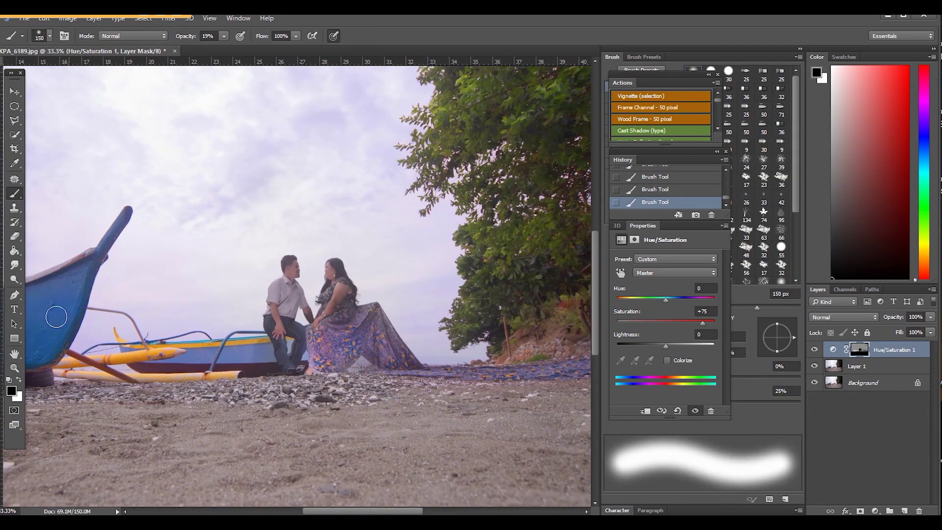
pyautogui.press('x')
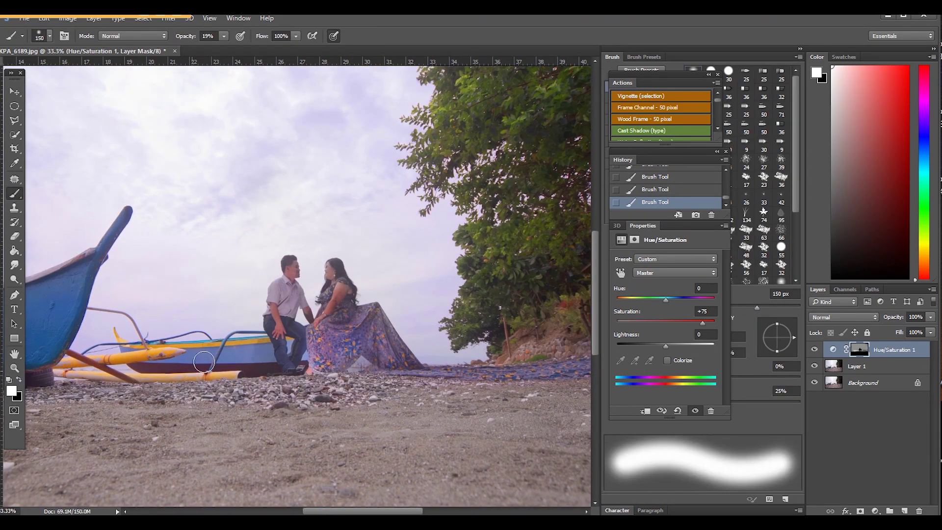
pyautogui.press(']')
pyautogui.press(']')
pyautogui.press(']')
pyautogui.press(']')
pyautogui.press(']')
pyautogui.hotkey('ctrl', '-')
pyautogui.hotkey('ctrl', '-')
pyautogui.hotkey('ctrl', '-')
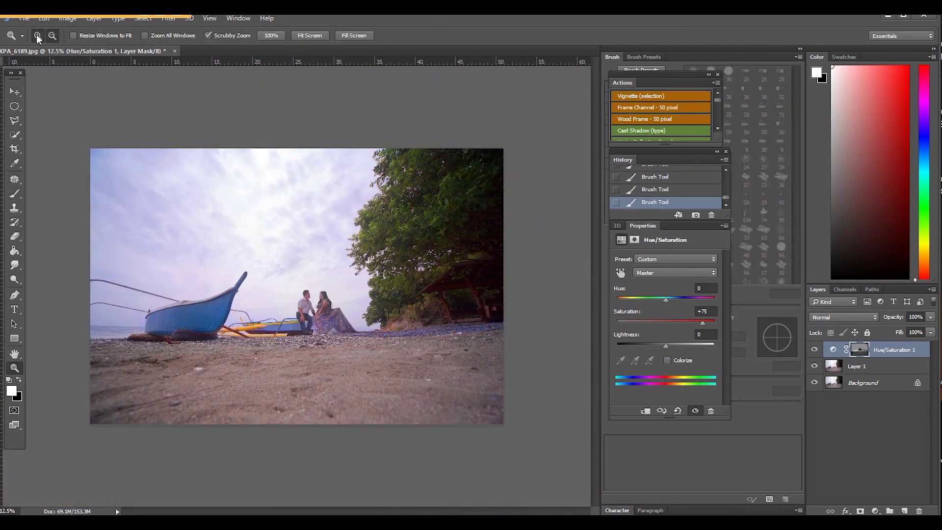
# - Reduce saturation on the couple by painting the mask in black with an 80 px brush at 54% opacity
pyautogui.hotkey('ctrl', '+')
pyautogui.hotkey('ctrl', '+')
pyautogui.hotkey('ctrl', '+')
pyautogui.hotkey('ctrl', '+')
pyautogui.hotkey('ctrl', '+')
pyautogui.click(20, 379)
pyautogui.click(293, 295)
pyautogui.press('[')
pyautogui.press('[')
pyautogui.press('[')
pyautogui.press('[')
pyautogui.press('[')
pyautogui.press('[')
pyautogui.press('[')
pyautogui.press('[')
pyautogui.press('[')
pyautogui.press('[')
pyautogui.press('[')
pyautogui.press('[')
pyautogui.press('[')
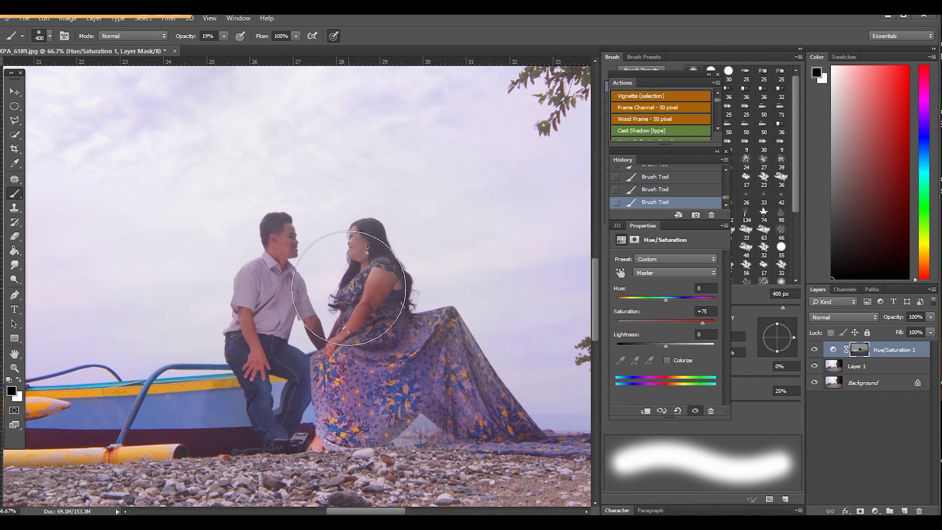
pyautogui.click(223, 36)
pyautogui.click(263, 48)
pyautogui.click(352, 328)
pyautogui.press('5')
pyautogui.press('4')
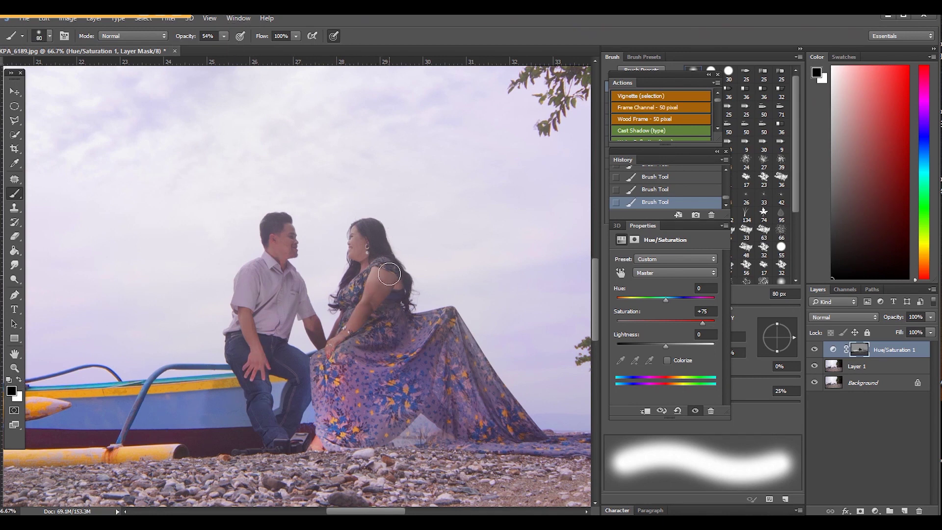
# - Restore saturation on the upper part of the woman's dress by painting the mask in white with a 35 px brush
pyautogui.press('x')
pyautogui.press('[')
pyautogui.press('[')
pyautogui.press('[')
pyautogui.press('[')
pyautogui.press('[')
pyautogui.press('[')
pyautogui.press('[')
pyautogui.press('[')
pyautogui.press('[')
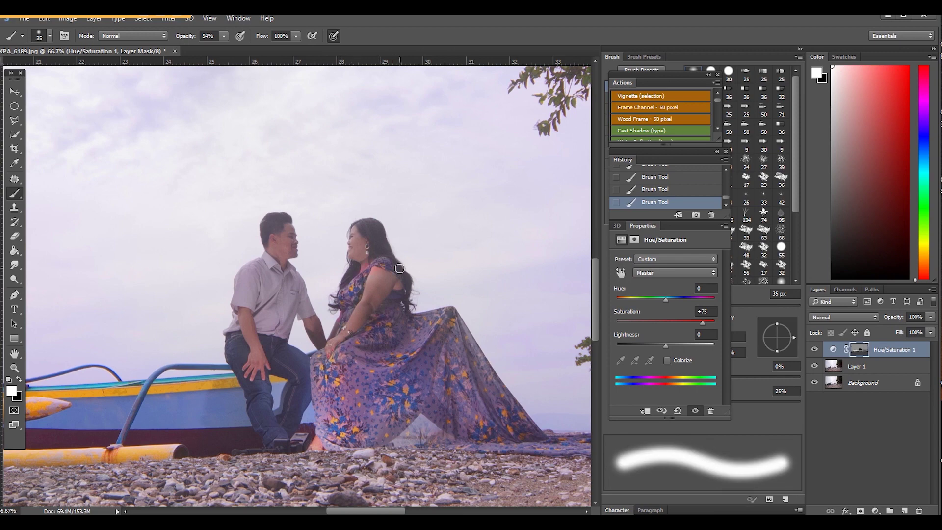
# - Lower the brush opacity to 17% and paint the mask in black over the woman's arm
pyautogui.click(224, 36)
pyautogui.click(204, 49)
pyautogui.moveTo(380, 277)
pyautogui.mouseDown()
pyautogui.moveTo(353, 283)
pyautogui.moveTo(368, 329)
pyautogui.mouseUp()
pyautogui.click(306, 444)
pyautogui.click(14, 368)
pyautogui.moveTo(346, 295); pyautogui.dragTo(275, 295)
pyautogui.click(281, 295)
pyautogui.click(281, 294)
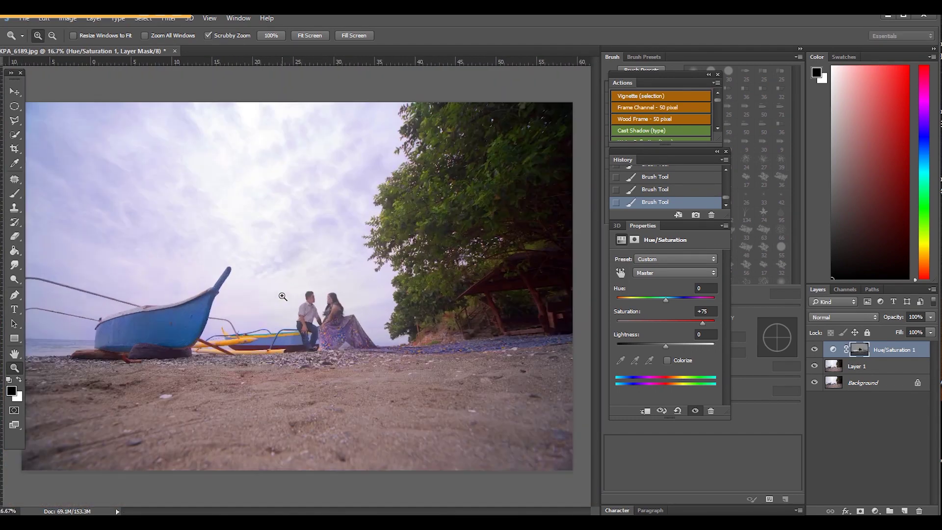
# - Flatten the image and duplicate the background layer
pyautogui.rightClick(859, 383)
pyautogui.click(869, 476)
pyautogui.hotkey('ctrl', 'j')
# - Add a Selective Color adjustment layer for Blues with Magenta at +9% and Yellow at -100%
pyautogui.click(875, 511)
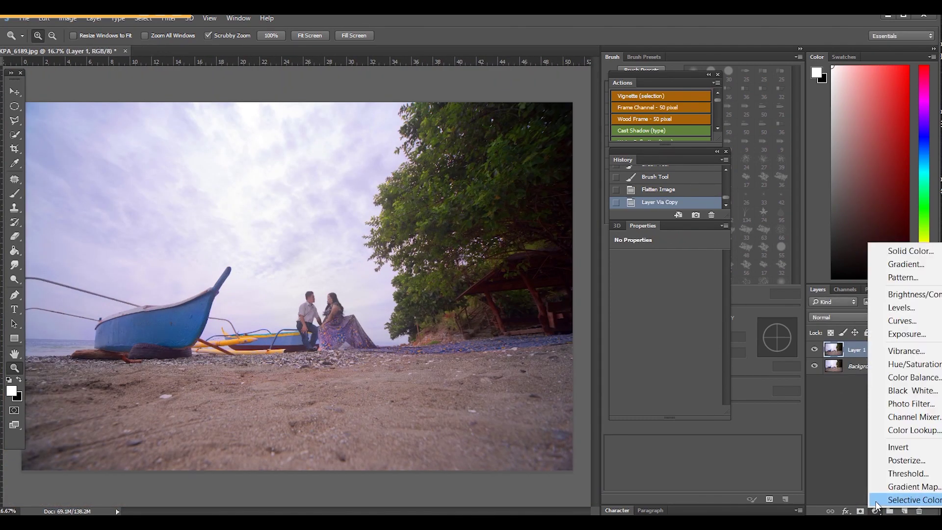
pyautogui.click(908, 500)
pyautogui.moveTo(666, 320)
pyautogui.mouseDown()
pyautogui.moveTo(715, 320)
pyautogui.moveTo(671, 320)
pyautogui.mouseUp()
pyautogui.moveTo(666, 343); pyautogui.dragTo(732, 349)
# - Mask the blue adjustment off the couple, beach and trees by painting in black at 74% opacity
pyautogui.click(15, 193)
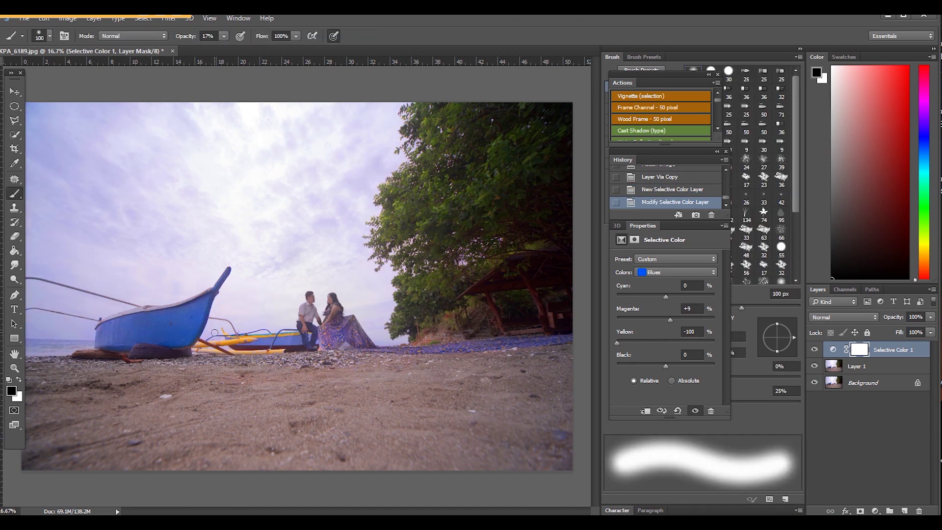
pyautogui.press('7')
pyautogui.press('4')
pyautogui.moveTo(318, 357); pyautogui.dragTo(712, 411)
pyautogui.press('z')
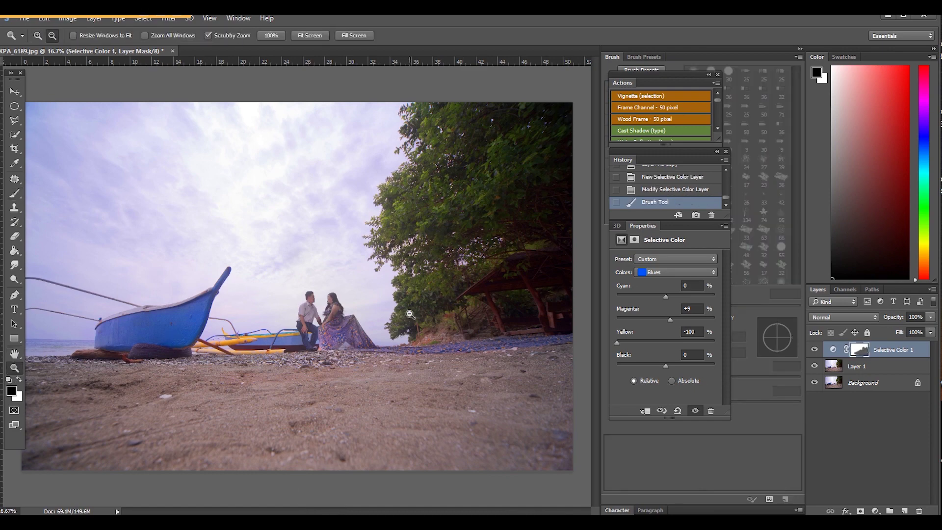
pyautogui.keyDown('alt'); pyautogui.click(410, 315); pyautogui.keyUp('alt')
pyautogui.click(14, 194)
pyautogui.moveTo(431, 333)
pyautogui.mouseDown()
pyautogui.moveTo(205, 356)
pyautogui.moveTo(463, 311)
pyautogui.moveTo(479, 391)
pyautogui.moveTo(289, 448)
pyautogui.mouseUp()
# - Flatten the Selective Color result and copy the background to a new layer
pyautogui.rightClick(857, 387)
pyautogui.click(898, 513)
pyautogui.hotkey('ctrl', 'j')
# - Add a Brightness/Contrast adjustment layer with Brightness at 66 and invert its mask
pyautogui.press('z')
pyautogui.moveTo(321, 306); pyautogui.dragTo(426, 194)
pyautogui.scroll(1, 426, 194)
pyautogui.click(875, 511)
pyautogui.click(894, 294)
pyautogui.moveTo(665, 288); pyautogui.dragTo(688, 287)
pyautogui.hotkey('ctrl', 'i')
# - Set the brush to 18 px, try a white mask stroke on the woman's arm, and undo it
pyautogui.click(14, 194)
pyautogui.click(49, 36)
pyautogui.moveTo(72, 69); pyautogui.dragTo(58, 68)
pyautogui.click(224, 35)
pyautogui.moveTo(222, 47); pyautogui.dragTo(194, 47)
pyautogui.click(487, 130)
pyautogui.click(19, 378)
pyautogui.moveTo(464, 223)
pyautogui.mouseDown()
pyautogui.moveTo(500, 131)
pyautogui.moveTo(461, 214)
pyautogui.mouseUp()
pyautogui.click(44, 19)
pyautogui.click(58, 31)
# - Set the brush opacity to 9% and brighten the woman's arm by painting the mask in white
pyautogui.moveTo(224, 36); pyautogui.dragTo(216, 49)
pyautogui.moveTo(514, 212); pyautogui.dragTo(417, 325)
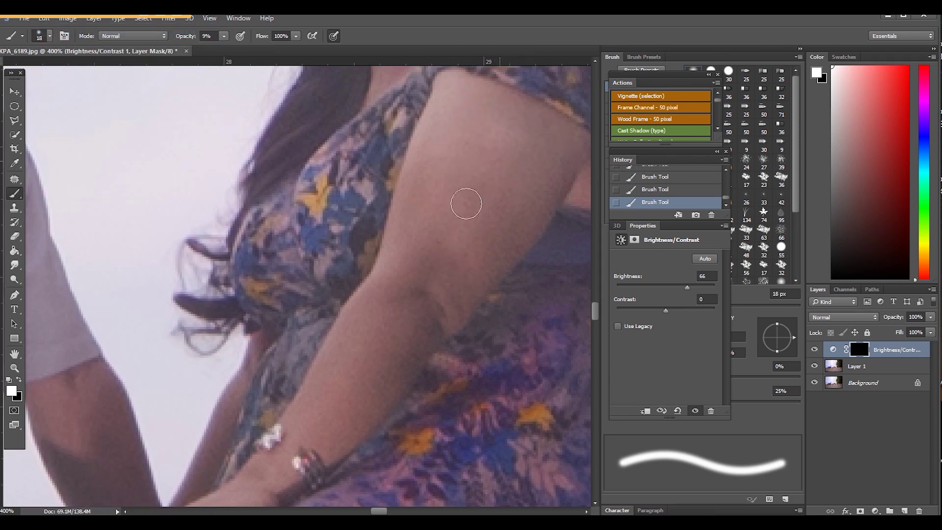
pyautogui.moveTo(337, 400); pyautogui.dragTo(380, 204)
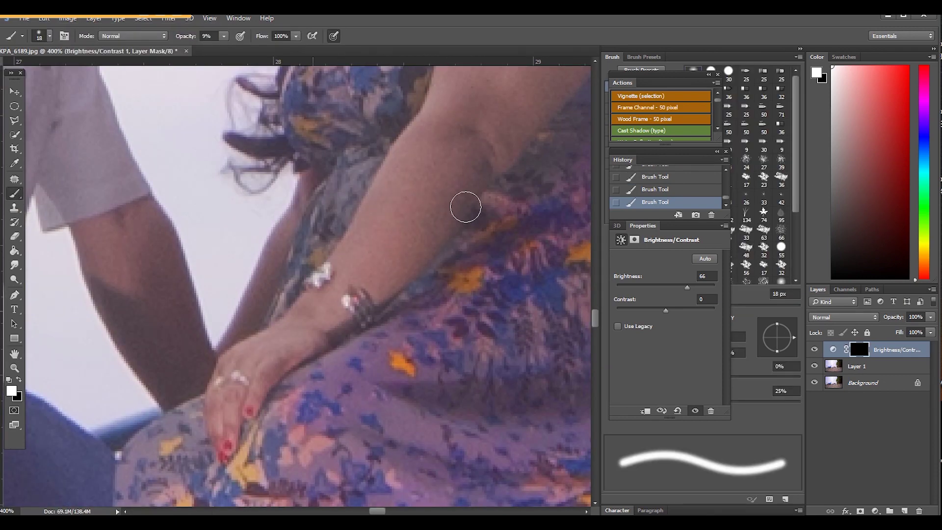
pyautogui.press('space')
pyautogui.moveTo(543, 149); pyautogui.dragTo(366, 330)
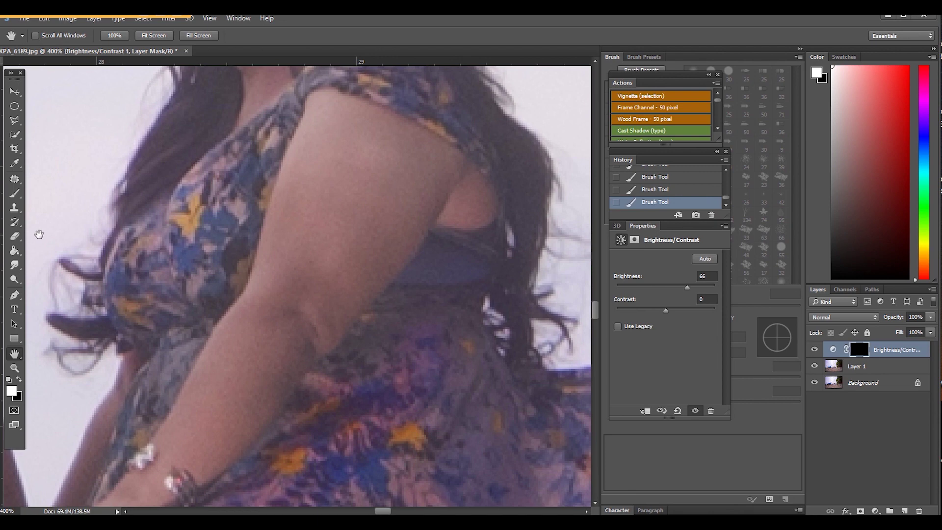
pyautogui.click(15, 197)
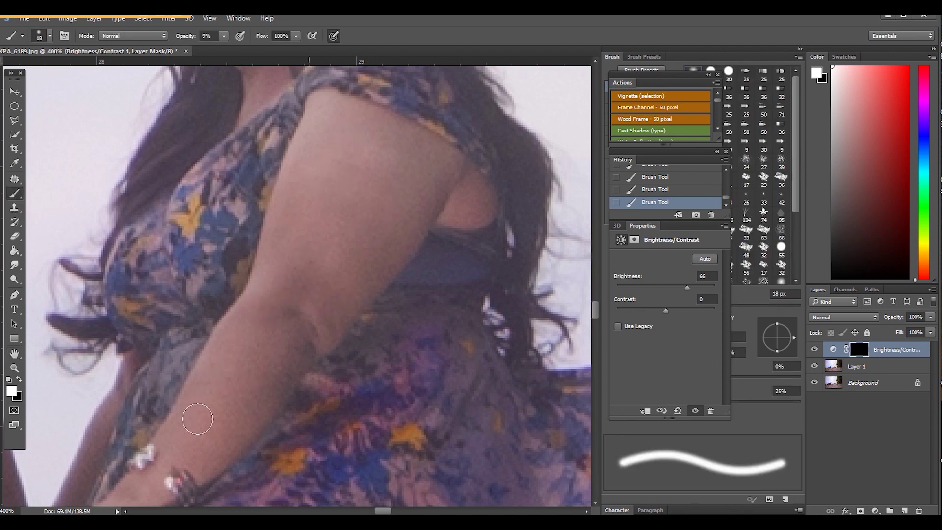
# - Brighten the man's forearm and hand by painting the Brightness/Contrast mask in white
pyautogui.press('h')
pyautogui.moveTo(98, 206); pyautogui.dragTo(250, 286)
pyautogui.moveTo(122, 437)
pyautogui.mouseDown()
pyautogui.moveTo(332, 223)
pyautogui.moveTo(329, 289)
pyautogui.mouseUp()
pyautogui.click(15, 195)
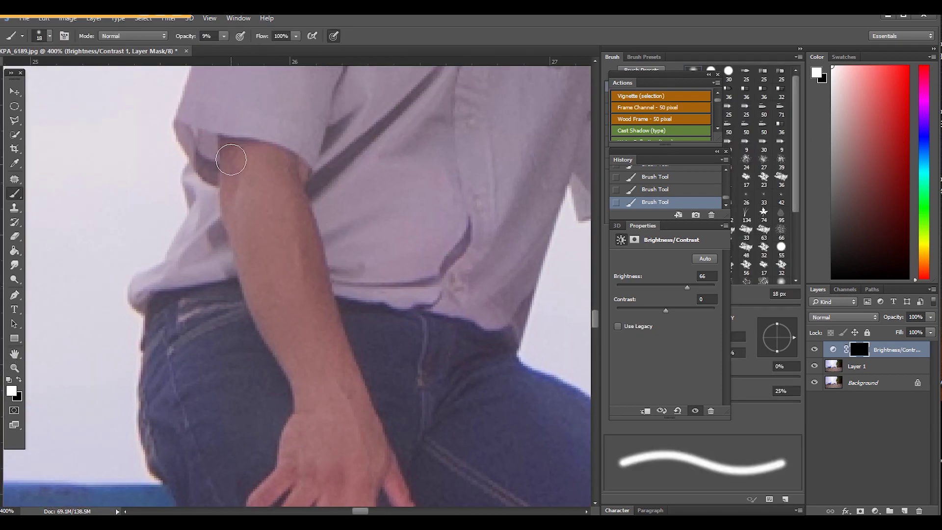
pyautogui.scroll(-3, 268, 459)
pyautogui.press('2')
pyautogui.press('4')
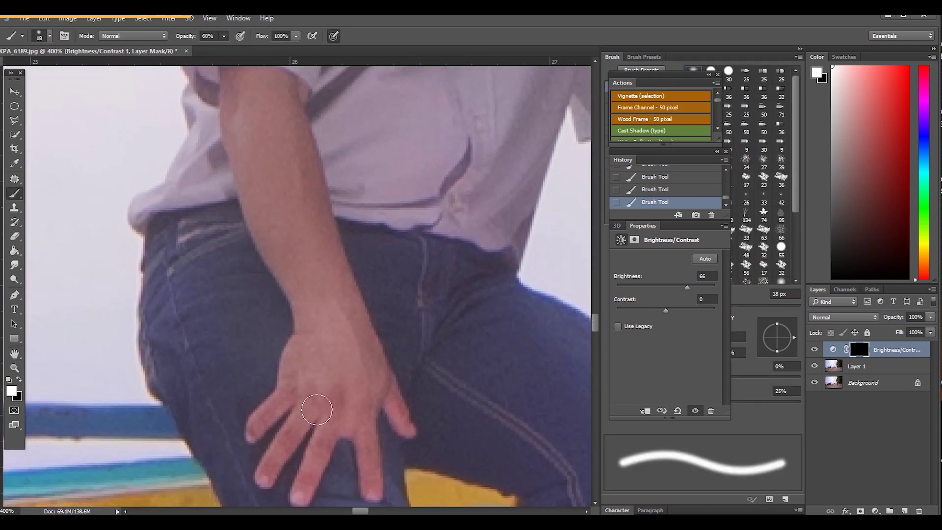
pyautogui.moveTo(295, 441)
pyautogui.mouseDown()
pyautogui.moveTo(343, 353)
pyautogui.moveTo(260, 98)
pyautogui.moveTo(334, 333)
pyautogui.moveTo(342, 403)
pyautogui.mouseUp()
# - Brighten the woman's elbow and forearm further by painting the mask in white at 24% opacity
pyautogui.moveTo(579, 230)
pyautogui.mouseDown()
pyautogui.moveTo(502, 376)
pyautogui.moveTo(145, 166)
pyautogui.mouseUp()
pyautogui.moveTo(271, 296)
pyautogui.mouseDown()
pyautogui.moveTo(257, 268)
pyautogui.moveTo(204, 347)
pyautogui.mouseUp()
pyautogui.scroll(3, 273, 299)
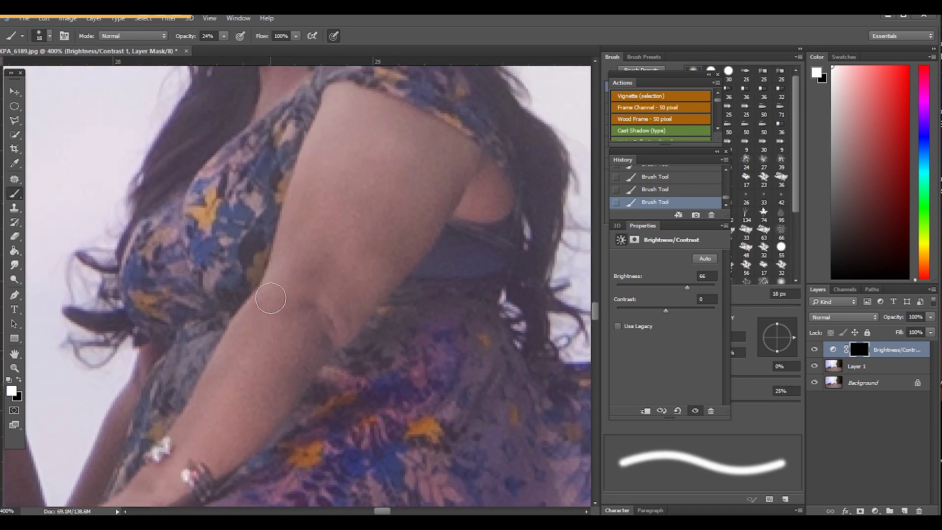
pyautogui.moveTo(399, 246)
pyautogui.mouseDown()
pyautogui.moveTo(403, 140)
pyautogui.moveTo(304, 347)
pyautogui.mouseUp()
pyautogui.moveTo(233, 403)
pyautogui.mouseDown()
pyautogui.moveTo(318, 357)
pyautogui.moveTo(304, 370)
pyautogui.mouseUp()
# - Lower the brush opacity to 16% and brighten the woman's face on the mask
pyautogui.scroll(8, 285, 217)
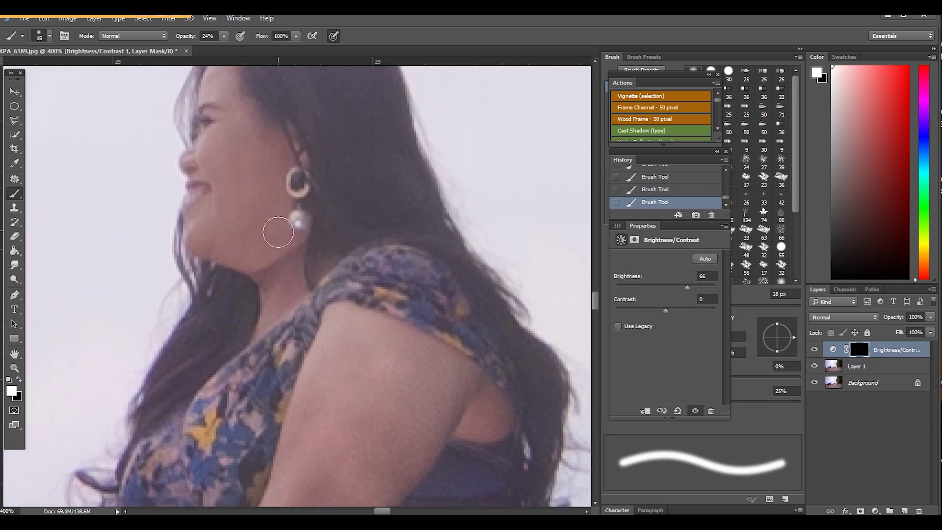
pyautogui.press('1')
pyautogui.press('6')
pyautogui.press('z')
pyautogui.moveTo(257, 262); pyautogui.dragTo(227, 253)
pyautogui.click(216, 254)
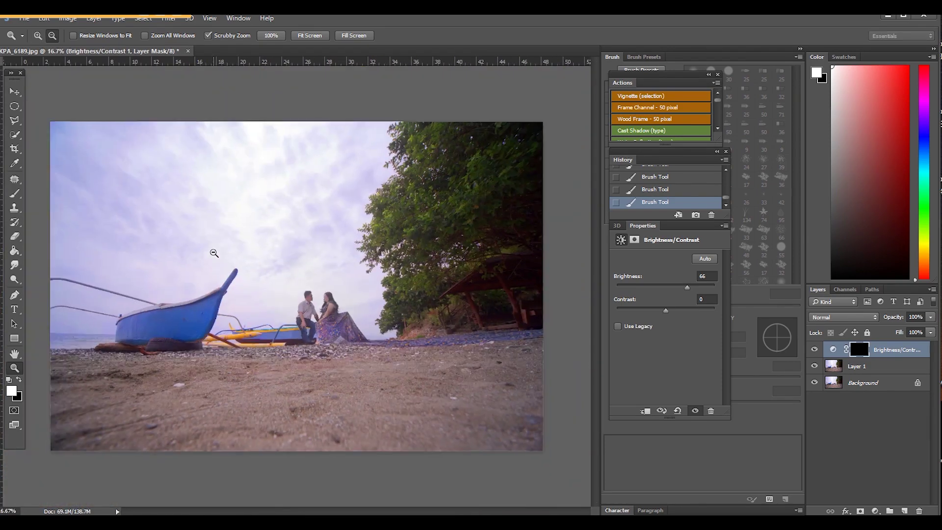
# - Flatten the brightened image and duplicate the background layer
pyautogui.rightClick(858, 384)
pyautogui.click(883, 513)
pyautogui.hotkey('ctrl', 'j')
# - Add a Selective Color adjustment layer for Blues with Cyan -16%, Magenta +11%, Yellow +22% and Black +34%
pyautogui.click(38, 35)
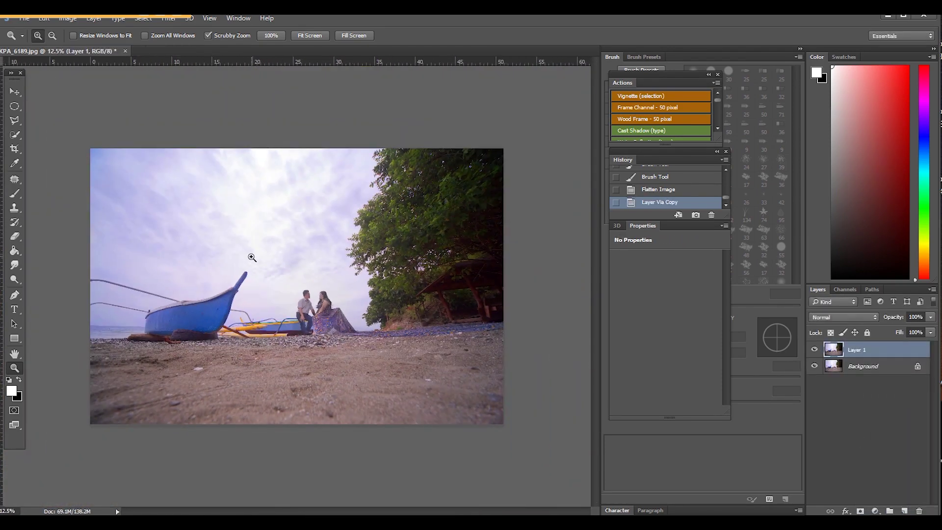
pyautogui.click(253, 258)
pyautogui.click(876, 510)
pyautogui.click(898, 502)
pyautogui.click(675, 272)
pyautogui.click(660, 308)
pyautogui.moveTo(666, 320)
pyautogui.mouseDown()
pyautogui.moveTo(630, 319)
pyautogui.moveTo(671, 322)
pyautogui.mouseUp()
pyautogui.moveTo(666, 343); pyautogui.dragTo(730, 368)
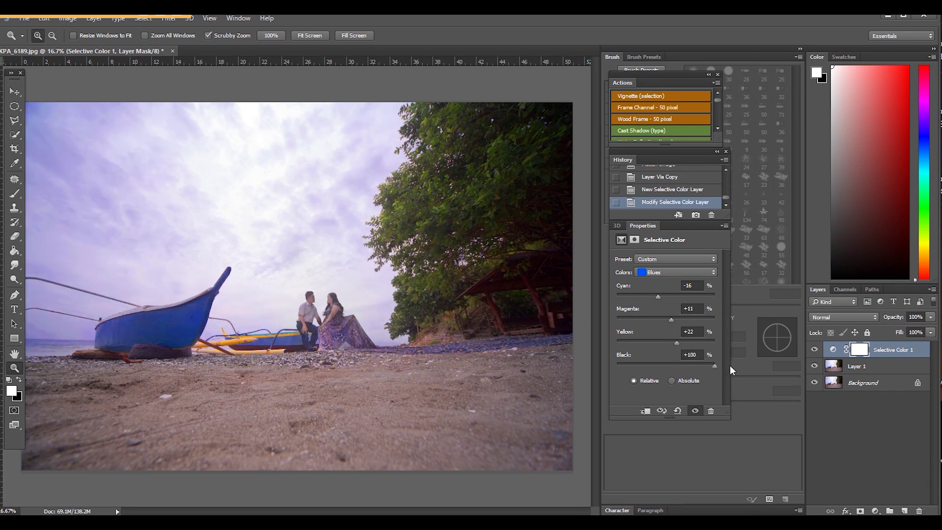
# - Invert the Selective Color mask and paint the effect onto the large boat with a 198 px white brush
pyautogui.hotkey('ctrl', 'i')
pyautogui.click(14, 193)
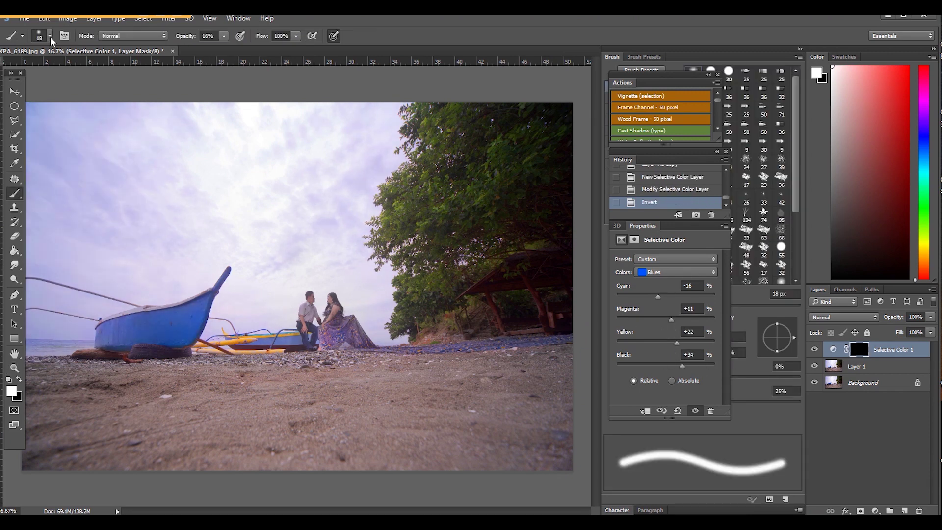
pyautogui.click(50, 36)
pyautogui.write('198')
pyautogui.press('Return')
pyautogui.click(183, 302)
# - Flatten the image with the recoloured blue boat and duplicate the background layer
pyautogui.rightClick(855, 379)
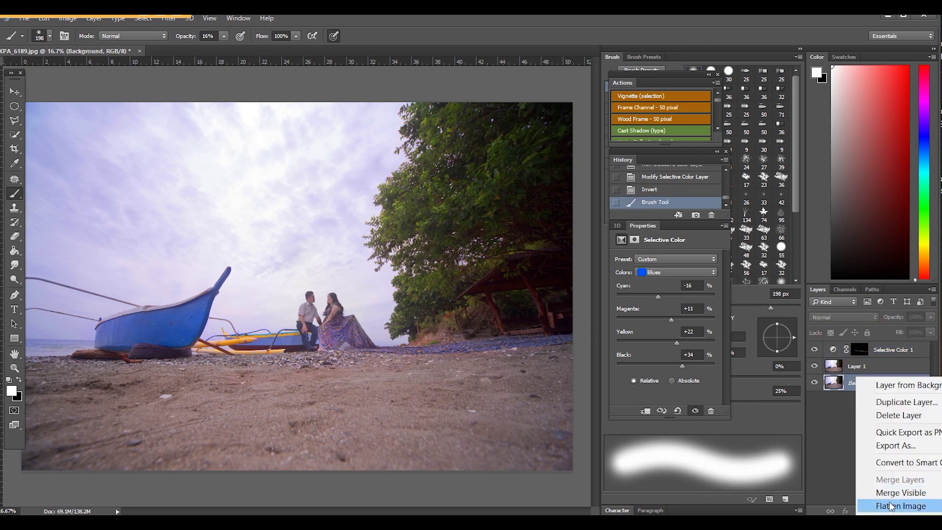
pyautogui.click(892, 506)
pyautogui.hotkey('ctrl', 'j')
# - Add a Selective Color adjustment layer and set Greens to Cyan +2%, Magenta -10% and Yellow +31%
pyautogui.click(875, 510)
pyautogui.click(893, 503)
pyautogui.click(675, 272)
pyautogui.click(676, 299)
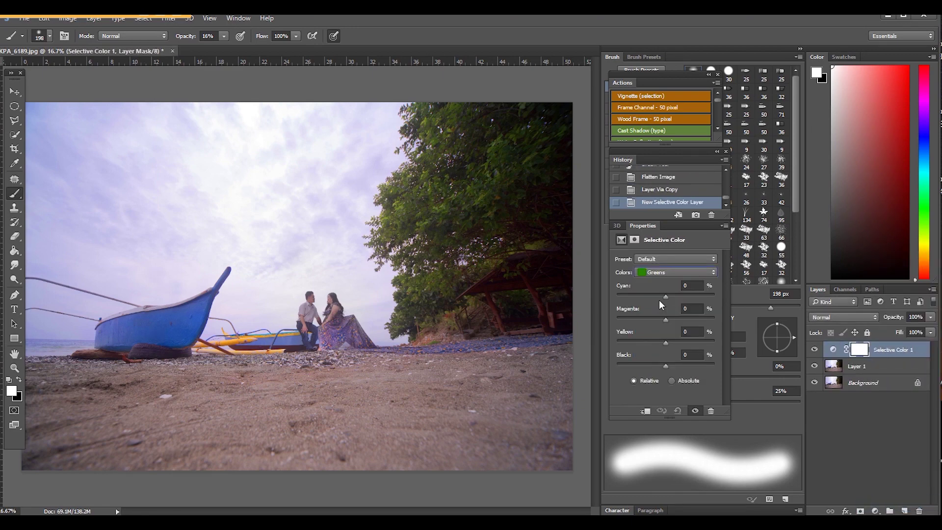
pyautogui.moveTo(652, 300); pyautogui.dragTo(667, 296)
pyautogui.moveTo(667, 319); pyautogui.dragTo(740, 333)
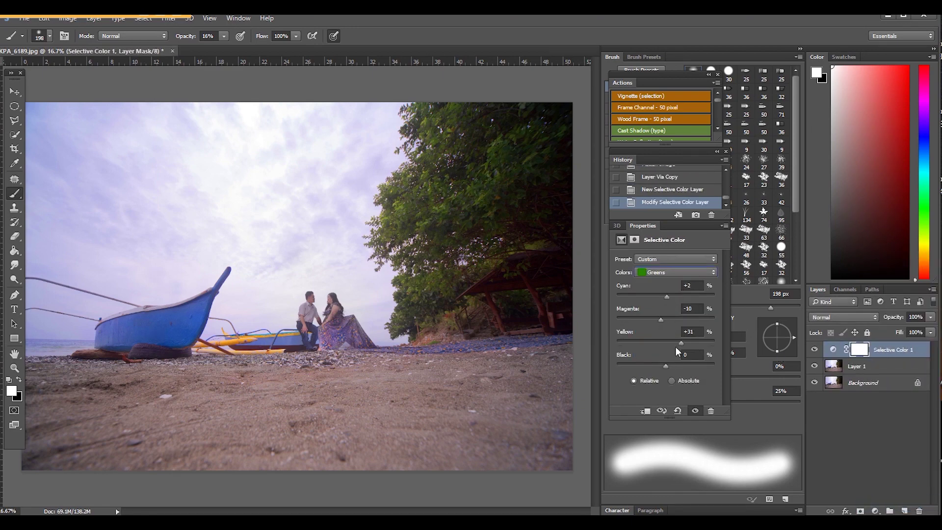
# - Set the Selective Color Yellows to Cyan +65%, Magenta -27%, Yellow +100% and Black -53%
pyautogui.click(676, 272)
pyautogui.click(657, 283)
pyautogui.moveTo(666, 297); pyautogui.dragTo(698, 305)
pyautogui.moveTo(640, 322); pyautogui.dragTo(660, 325)
pyautogui.moveTo(667, 364); pyautogui.dragTo(640, 363)
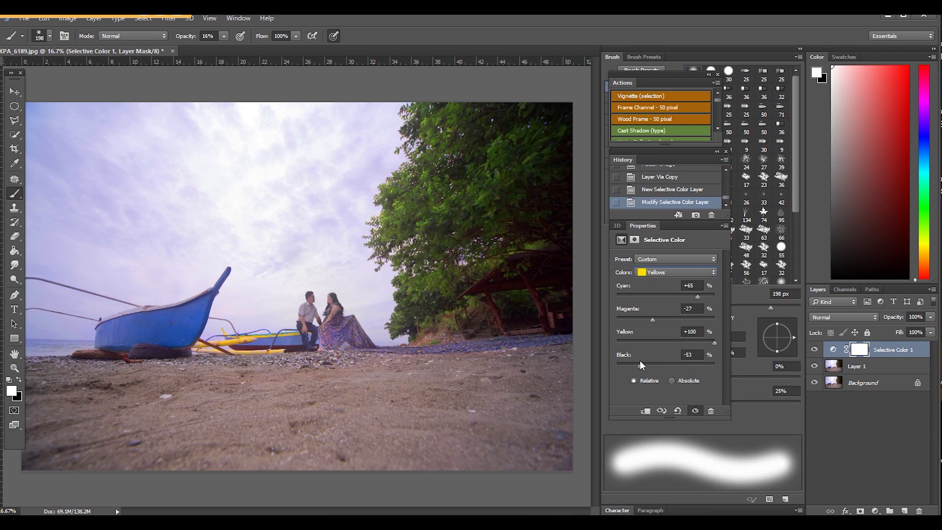
# - Invert the Selective Color mask and paint the effect onto the tree foliage and the yellow parts of the small boat
pyautogui.hotkey('ctrl', 'i')
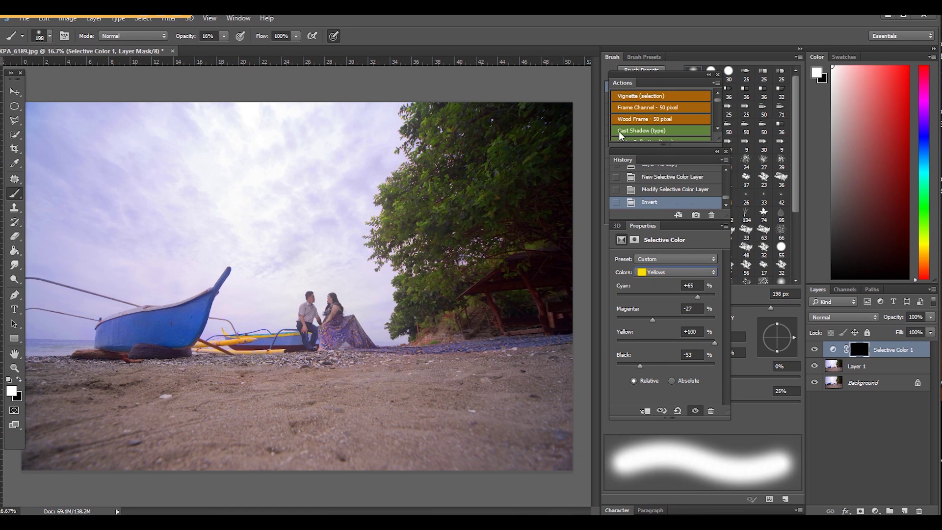
pyautogui.click(49, 36)
pyautogui.moveTo(97, 71); pyautogui.dragTo(109, 72)
pyautogui.click(404, 36)
pyautogui.moveTo(223, 37); pyautogui.dragTo(238, 48)
pyautogui.moveTo(423, 217); pyautogui.dragTo(423, 246)
pyautogui.moveTo(273, 336)
pyautogui.mouseDown()
pyautogui.moveTo(141, 337)
pyautogui.moveTo(216, 343)
pyautogui.mouseUp()
pyautogui.click(484, 243)
# - Flatten the image with the foliage correction and duplicate the background layer
pyautogui.click(14, 368)
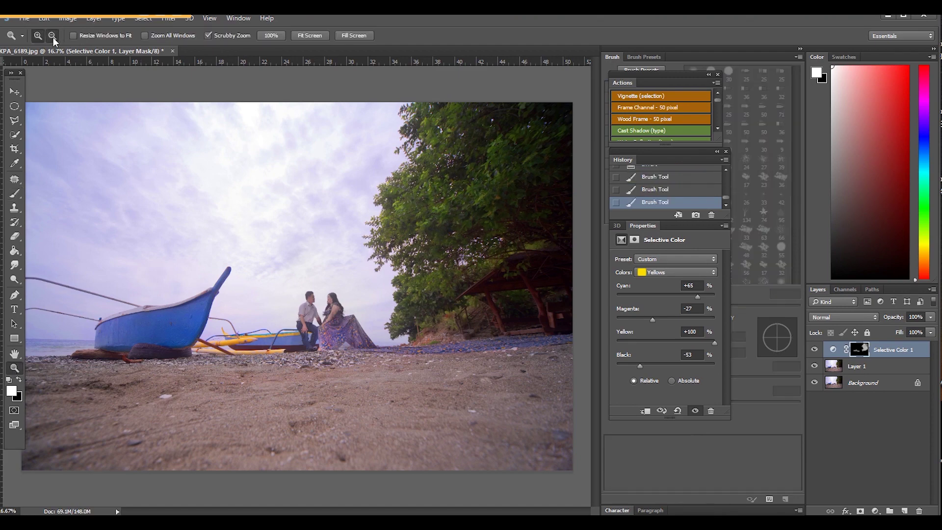
pyautogui.keyDown('alt'); pyautogui.click(281, 335); pyautogui.keyUp('alt')
pyautogui.keyDown('alt'); pyautogui.click(282, 335); pyautogui.keyUp('alt')
pyautogui.click(281, 334)
pyautogui.rightClick(880, 386)
pyautogui.click(904, 513)
pyautogui.hotkey('ctrl', 'j')
# - Add a Brightness/Contrast adjustment layer with Brightness 78 for the couple
pyautogui.click(322, 334)
pyautogui.click(322, 334)
pyautogui.click(322, 334)
pyautogui.click(323, 334)
pyautogui.click(875, 511)
pyautogui.click(900, 383)
pyautogui.moveTo(665, 289); pyautogui.dragTo(691, 288)
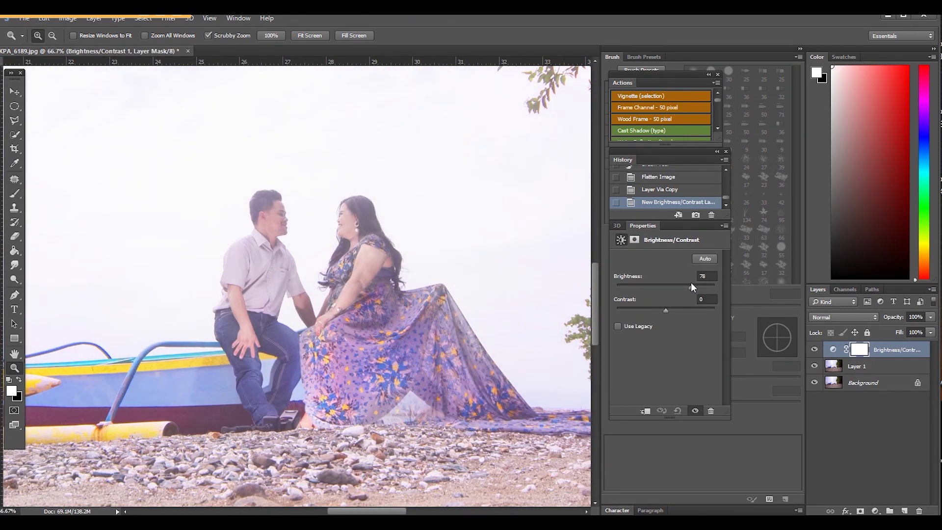
# - Invert the Brightness/Contrast mask and brighten the couple with a 70 px white brush at 19% opacity, then restore full brush opacity
pyautogui.hotkey('ctrl', 'i')
pyautogui.press('b')
pyautogui.moveTo(273, 221)
pyautogui.mouseDown()
pyautogui.moveTo(250, 259)
pyautogui.moveTo(254, 301)
pyautogui.moveTo(244, 264)
pyautogui.moveTo(235, 302)
pyautogui.moveTo(248, 338)
pyautogui.mouseUp()
pyautogui.press('1')
pyautogui.press('9')
pyautogui.press('[')
pyautogui.press('[')
pyautogui.moveTo(273, 274); pyautogui.dragTo(265, 325)
pyautogui.moveTo(324, 334); pyautogui.dragTo(355, 211)
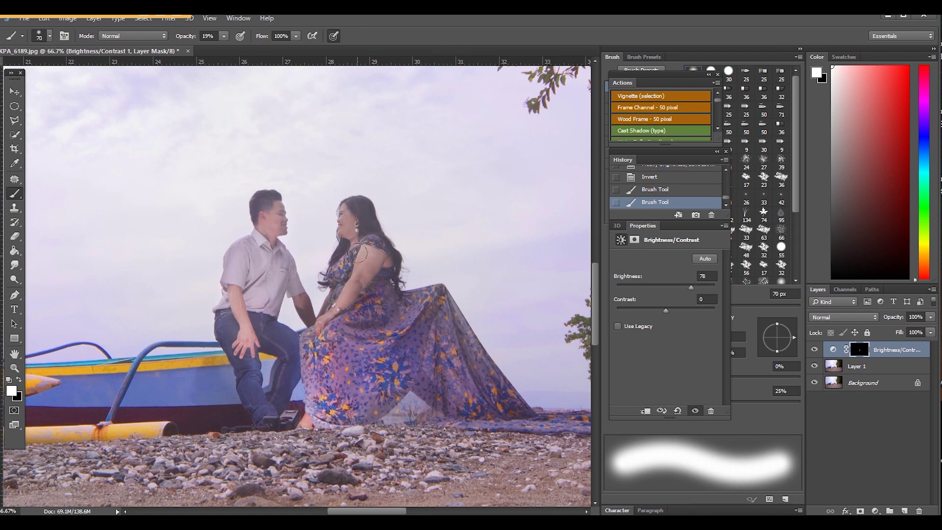
pyautogui.moveTo(226, 41); pyautogui.dragTo(274, 49)
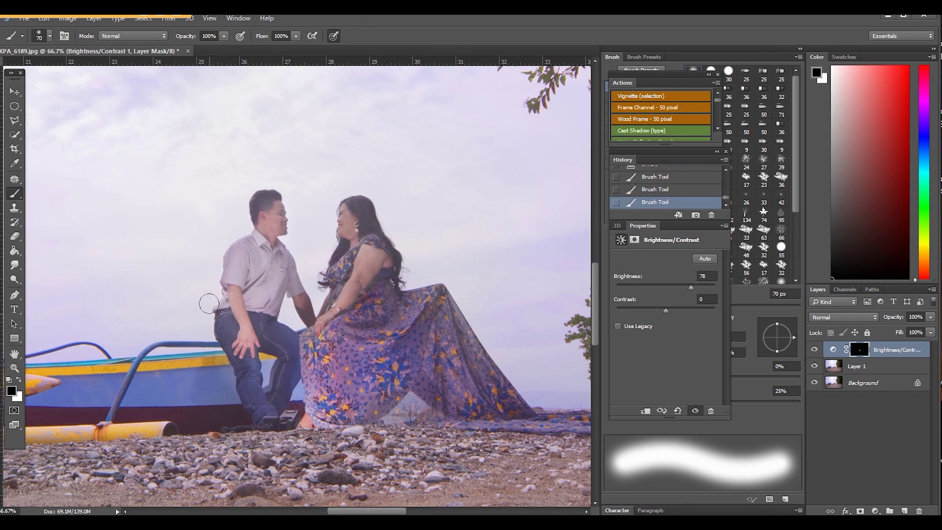
# - Merge the visible layers and duplicate the merged background
pyautogui.click(16, 368)
pyautogui.click(199, 278)
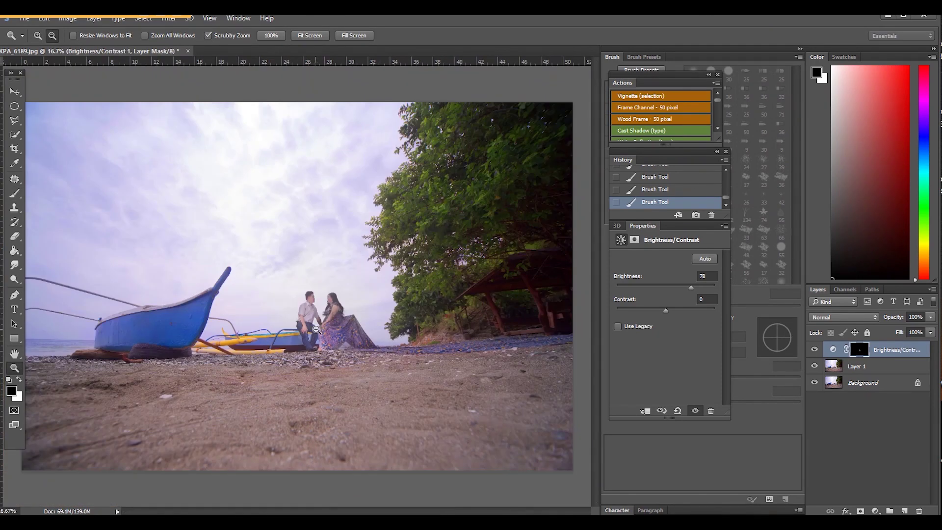
pyautogui.click(316, 330)
pyautogui.rightClick(853, 383)
pyautogui.click(892, 490)
pyautogui.hotkey('ctrl', 'j')
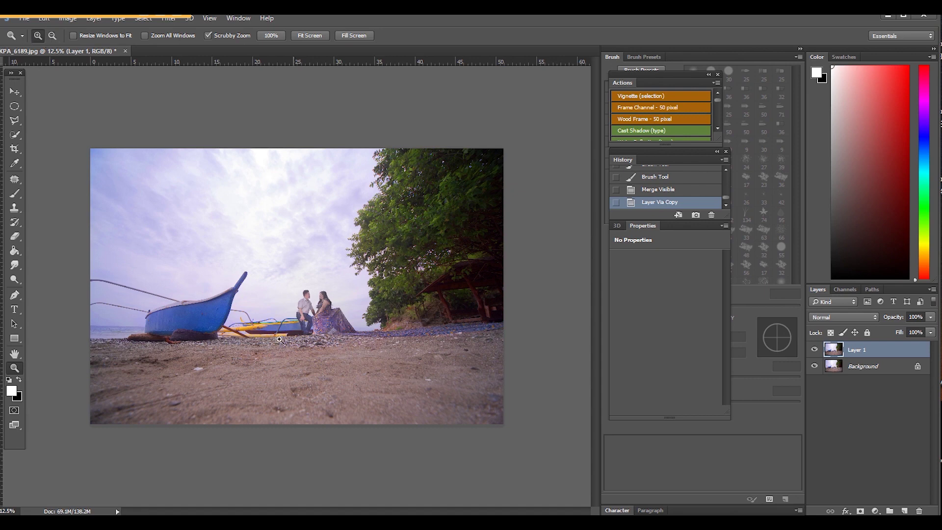
# - Add a Hue/Saturation adjustment layer with Saturation +51 and invert its mask
pyautogui.click(878, 512)
pyautogui.click(893, 343)
pyautogui.moveTo(662, 322); pyautogui.dragTo(691, 322)
pyautogui.hotkey('ctrl', 'i')
# - Paint the saturation boost onto the trees and the large boat with a 300 px white brush, setting the brush opacity to 19%
pyautogui.press('b')
pyautogui.moveTo(222, 36); pyautogui.dragTo(198, 51)
pyautogui.click(394, 251)
pyautogui.click(18, 379)
pyautogui.moveTo(422, 223)
pyautogui.mouseDown()
pyautogui.moveTo(397, 293)
pyautogui.moveTo(458, 260)
pyautogui.mouseUp()
pyautogui.moveTo(419, 160)
pyautogui.mouseDown()
pyautogui.moveTo(411, 219)
pyautogui.moveTo(435, 293)
pyautogui.moveTo(520, 175)
pyautogui.mouseUp()
pyautogui.moveTo(190, 321); pyautogui.dragTo(155, 330)
pyautogui.click(43, 18)
pyautogui.click(49, 31)
pyautogui.moveTo(224, 37); pyautogui.dragTo(205, 51)
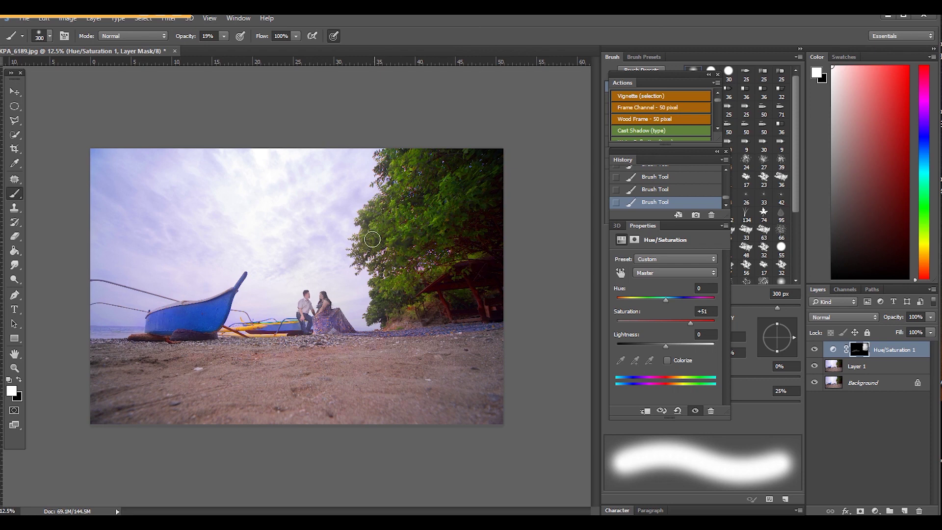
# - Flatten the saturated image and duplicate the background layer
pyautogui.rightClick(884, 383)
pyautogui.click(875, 506)
pyautogui.hotkey('ctrl', 'j')
pyautogui.click(14, 367)
pyautogui.click(297, 314)
pyautogui.click(876, 511)
pyautogui.click(893, 506)
pyautogui.click(675, 272)
pyautogui.click(668, 310)
pyautogui.moveTo(666, 297); pyautogui.dragTo(669, 320)
pyautogui.click(676, 272)
pyautogui.click(667, 318)
pyautogui.moveTo(666, 343); pyautogui.dragTo(710, 343)
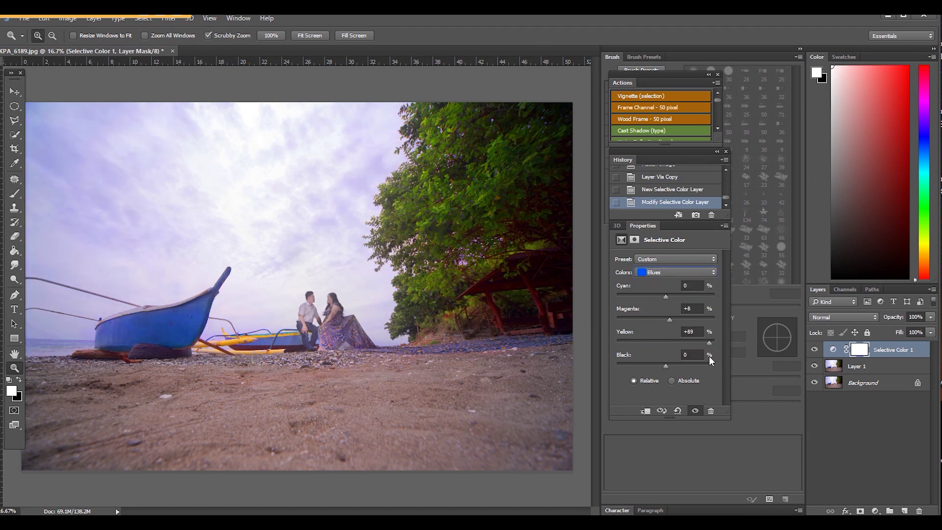
pyautogui.hotkey('ctrl', 'i')
pyautogui.press('Delete')
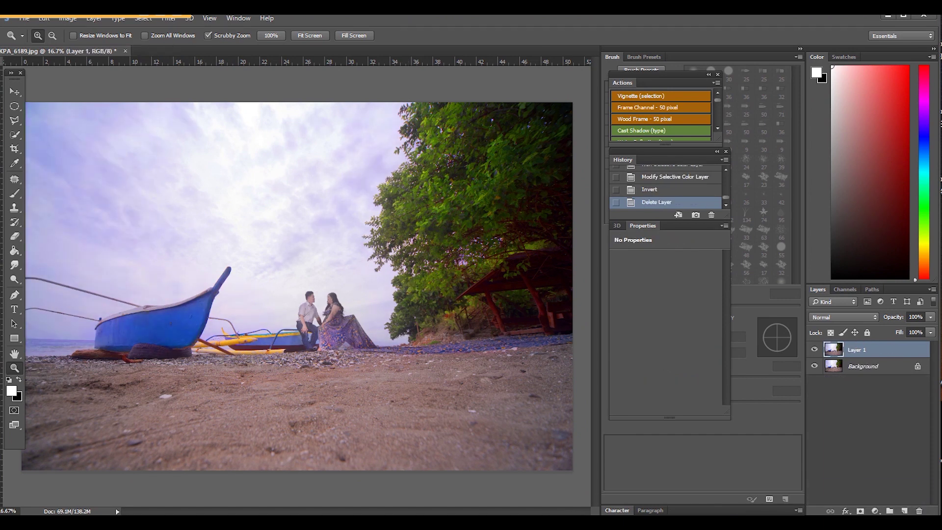
# - Add a Selective Color adjustment layer for Blues with Cyan +100%, Magenta +4%, Yellow -42% and Black +100%
pyautogui.click(877, 512)
pyautogui.click(898, 502)
pyautogui.moveTo(666, 319)
pyautogui.mouseDown()
pyautogui.moveTo(596, 320)
pyautogui.moveTo(677, 319)
pyautogui.mouseUp()
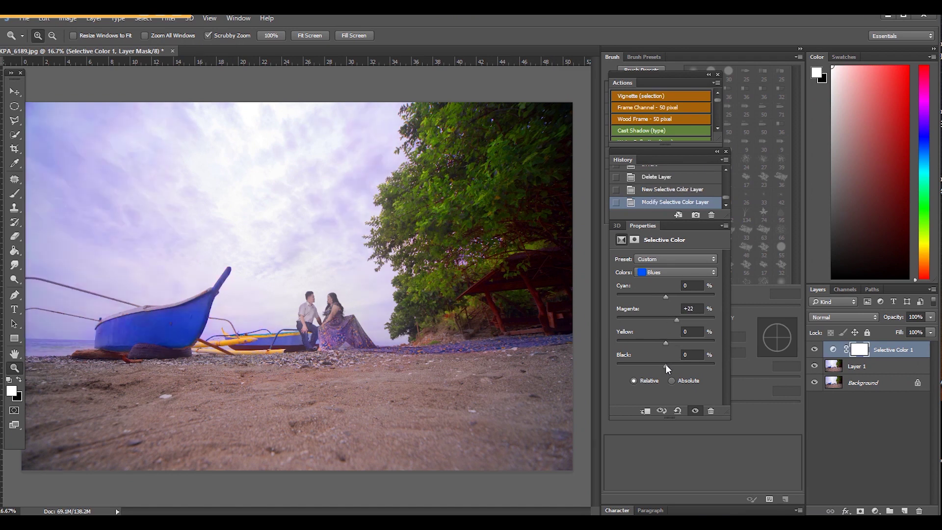
pyautogui.moveTo(666, 366); pyautogui.dragTo(838, 396)
pyautogui.moveTo(676, 320); pyautogui.dragTo(814, 318)
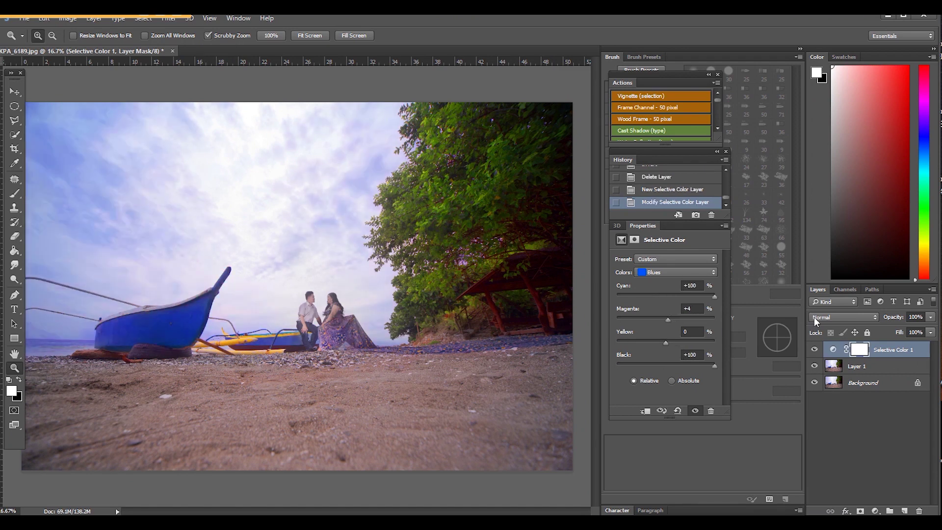
pyautogui.moveTo(715, 343); pyautogui.dragTo(646, 341)
# - Invert the Selective Color mask and paint the blue effect across the sky with an 800 px white brush at 100% opacity
pyautogui.hotkey('ctrl', 'i')
pyautogui.press('b')
pyautogui.press(']')
pyautogui.press(']')
pyautogui.press(']')
pyautogui.press(']')
pyautogui.press(']')
pyautogui.click(224, 37)
pyautogui.moveTo(222, 48); pyautogui.dragTo(273, 49)
pyautogui.moveTo(112, 175)
pyautogui.mouseDown()
pyautogui.moveTo(110, 212)
pyautogui.moveTo(188, 128)
pyautogui.moveTo(62, 239)
pyautogui.moveTo(298, 164)
pyautogui.moveTo(288, 154)
pyautogui.mouseUp()
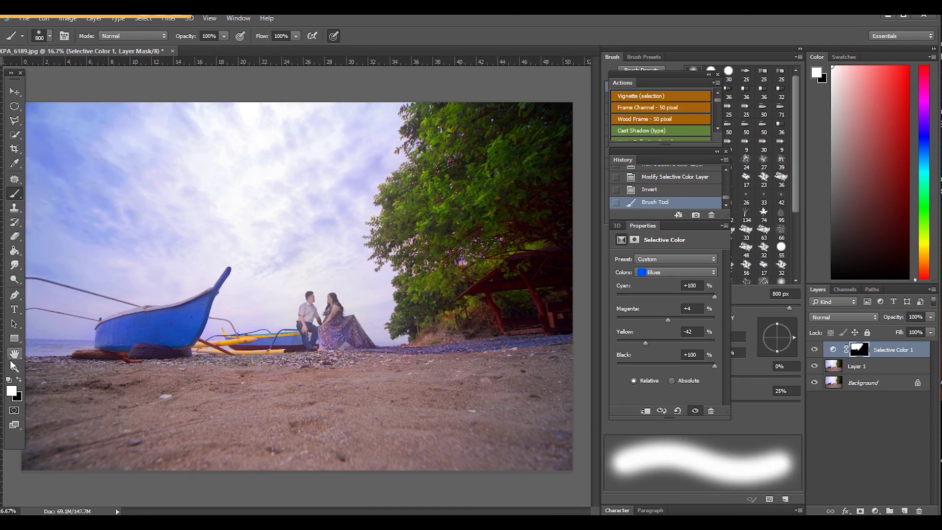
# - Flatten the image with the bluer sky and duplicate the background layer
pyautogui.press('z')
pyautogui.keyDown('alt'); pyautogui.click(250, 237); pyautogui.keyUp('alt')
pyautogui.rightClick(886, 390)
pyautogui.click(903, 509)
pyautogui.hotkey('ctrl', 'j')
# - Add a Brightness/Contrast adjustment layer with Brightness 61 and Contrast 46, and invert its mask
pyautogui.moveTo(325, 318); pyautogui.dragTo(371, 318)
pyautogui.click(875, 511)
pyautogui.click(898, 293)
pyautogui.moveTo(666, 288)
pyautogui.mouseDown()
pyautogui.moveTo(686, 288)
pyautogui.moveTo(618, 310)
pyautogui.moveTo(688, 310)
pyautogui.mouseUp()
pyautogui.hotkey('ctrl', 'i')
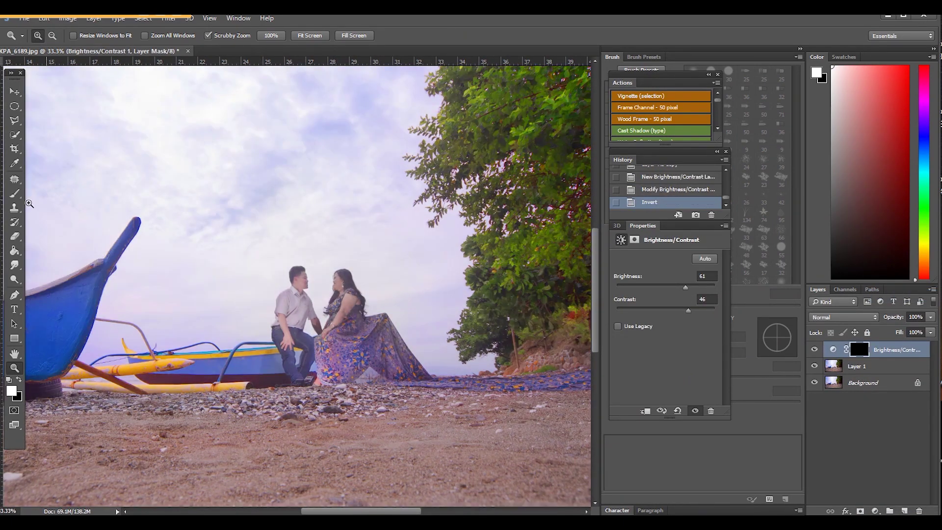
# - Paint the brightness and contrast boost onto the couple with a 150 px white brush at 23% opacity
pyautogui.press('b')
pyautogui.press('[')
pyautogui.press('[')
pyautogui.press('[')
pyautogui.press('[')
pyautogui.press('[')
pyautogui.press('[')
pyautogui.press('[')
pyautogui.press('[')
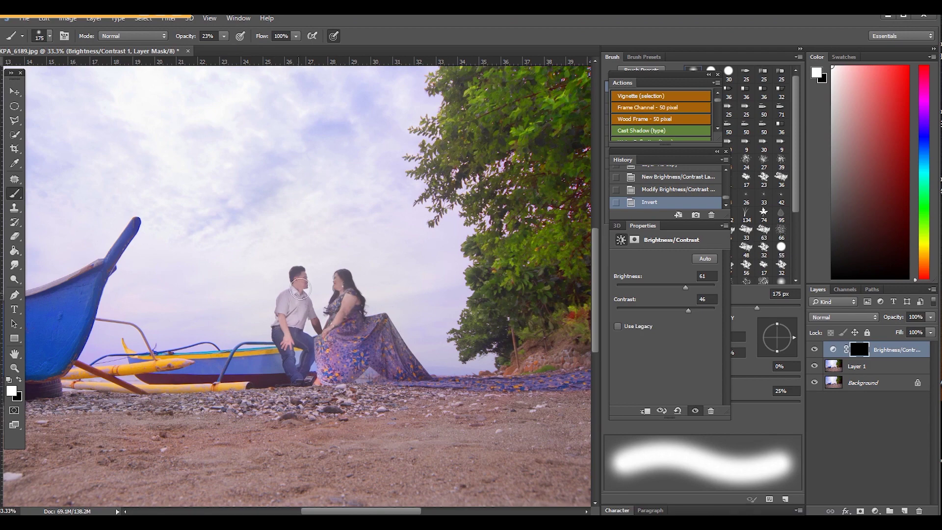
pyautogui.press('[')
pyautogui.moveTo(341, 296); pyautogui.dragTo(320, 353)
pyautogui.moveTo(294, 290)
pyautogui.mouseDown()
pyautogui.moveTo(382, 374)
pyautogui.moveTo(314, 349)
pyautogui.moveTo(324, 349)
pyautogui.mouseUp()
pyautogui.moveTo(279, 310); pyautogui.dragTo(282, 316)
pyautogui.click(266, 355)
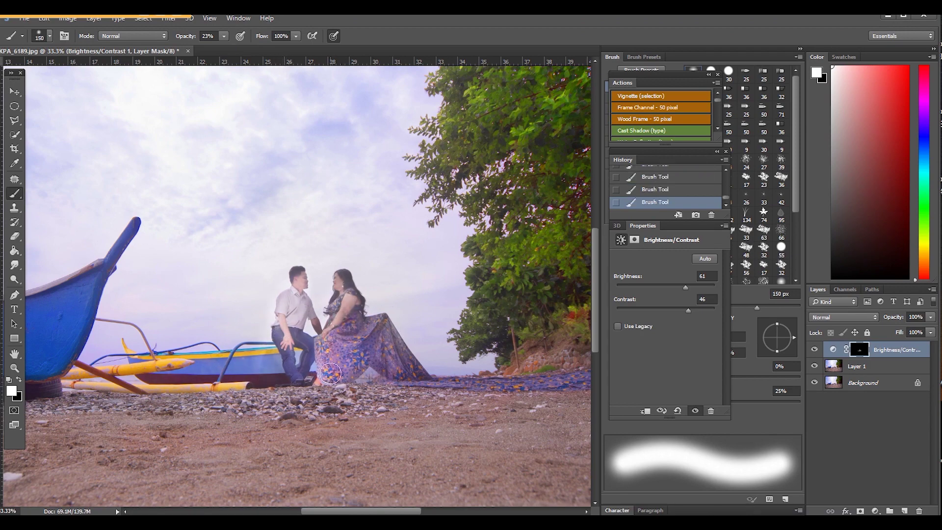
# - View the whole photo and reduce the Brightness/Contrast layer's opacity
pyautogui.press('z')
pyautogui.click(52, 36)
pyautogui.click(226, 291)
pyautogui.click(225, 290)
pyautogui.click(225, 290)
pyautogui.moveTo(931, 317)
pyautogui.mouseDown()
pyautogui.moveTo(927, 330)
pyautogui.moveTo(889, 331)
pyautogui.moveTo(902, 331)
pyautogui.mouseUp()
# - Flatten the image and duplicate the background layer for sharpening
pyautogui.rightClick(876, 381)
pyautogui.click(883, 488)
pyautogui.hotkey('ctrl', 'j')
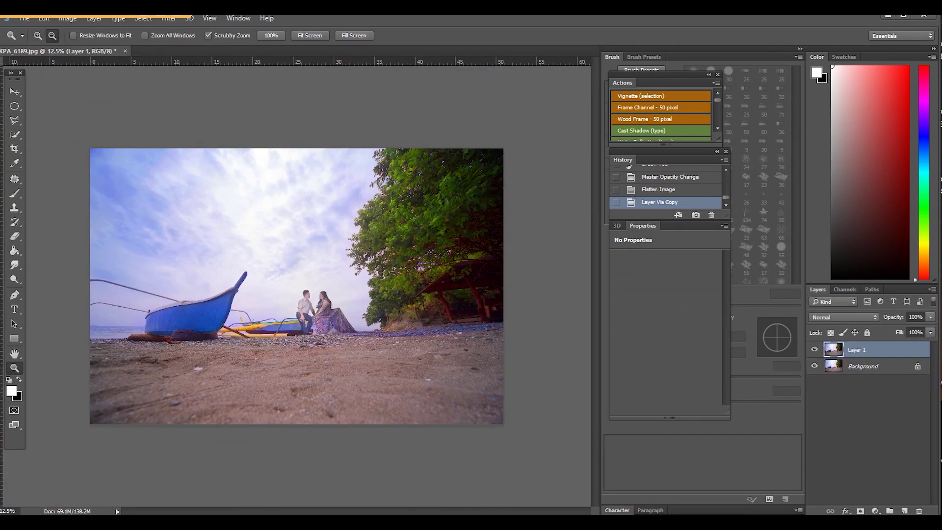
pyautogui.click(302, 278)
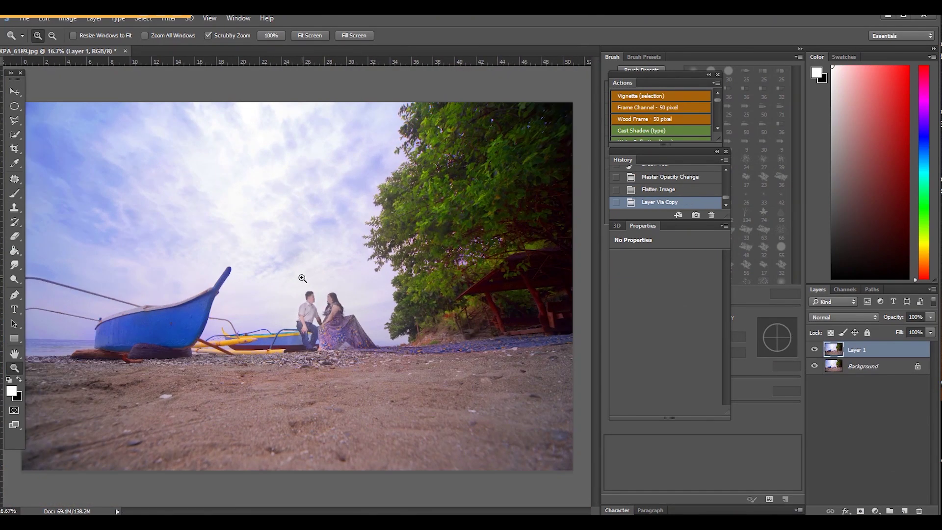
# - Apply a High Pass filter with a 3.5 pixel radius to the duplicated layer
pyautogui.click(143, 20)
pyautogui.click(171, 20)
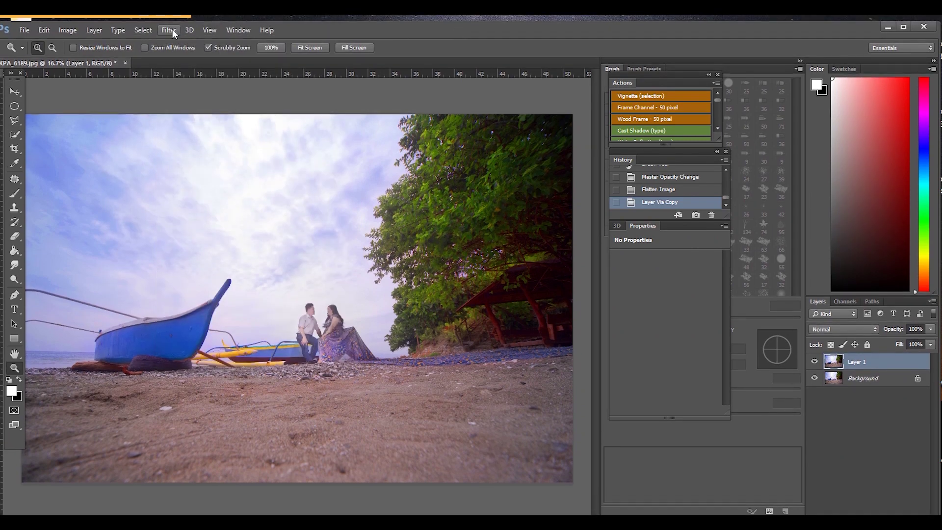
pyautogui.click(173, 31)
pyautogui.moveTo(199, 298)
pyautogui.click(375, 313)
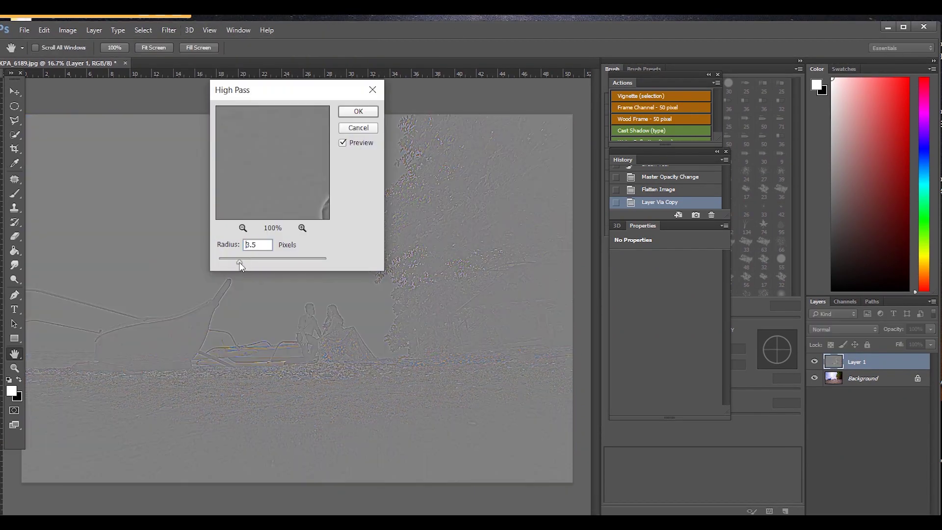
pyautogui.click(358, 111)
# - Set the High Pass layer to Multiply at 100% opacity and give it an inverted layer mask
pyautogui.click(844, 330)
pyautogui.click(834, 364)
pyautogui.click(930, 330)
pyautogui.moveTo(931, 342)
pyautogui.mouseDown()
pyautogui.moveTo(875, 345)
pyautogui.moveTo(916, 349)
pyautogui.mouseUp()
pyautogui.moveTo(896, 345); pyautogui.dragTo(936, 346)
pyautogui.click(862, 520)
pyautogui.hotkey('ctrl', 'i')
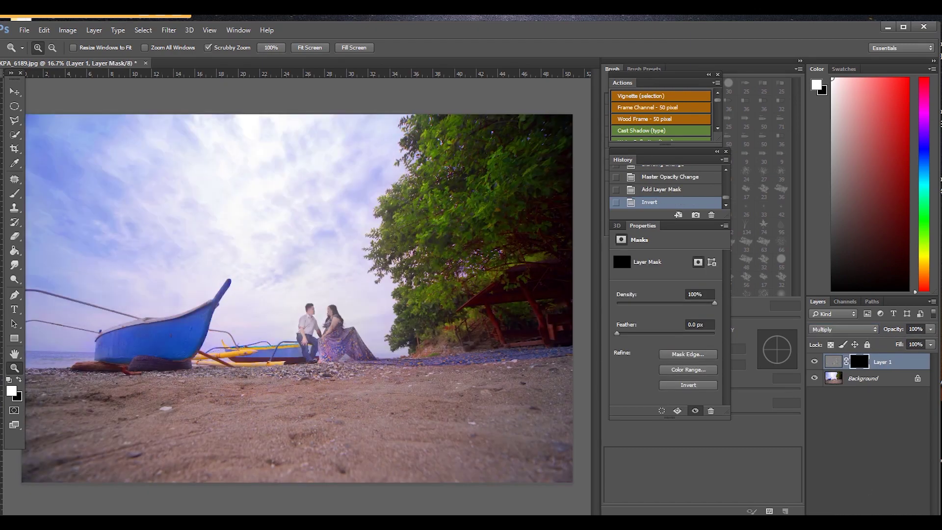
# - Paint on the High Pass layer's mask over the sky and trees with a 1400 px white brush at 8% opacity
pyautogui.press('b')
pyautogui.click(14, 354)
pyautogui.press('b')
pyautogui.moveTo(37, 324)
pyautogui.mouseDown()
pyautogui.moveTo(574, 261)
pyautogui.moveTo(565, 127)
pyautogui.mouseUp()
pyautogui.moveTo(236, 220)
pyautogui.mouseDown()
pyautogui.moveTo(358, 194)
pyautogui.moveTo(248, 295)
pyautogui.mouseUp()
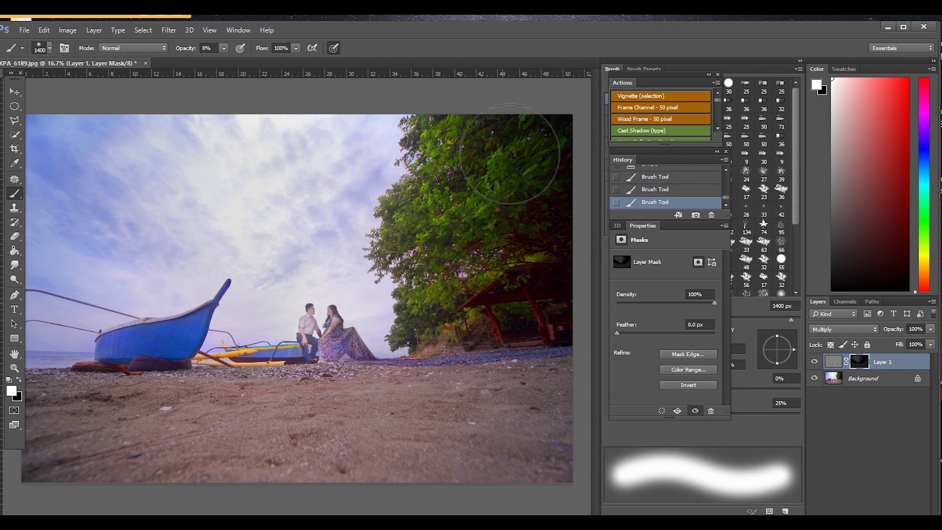
# - Flatten the image with the darkened sky and duplicate the background layer
pyautogui.click(864, 378)
pyautogui.rightClick(865, 380)
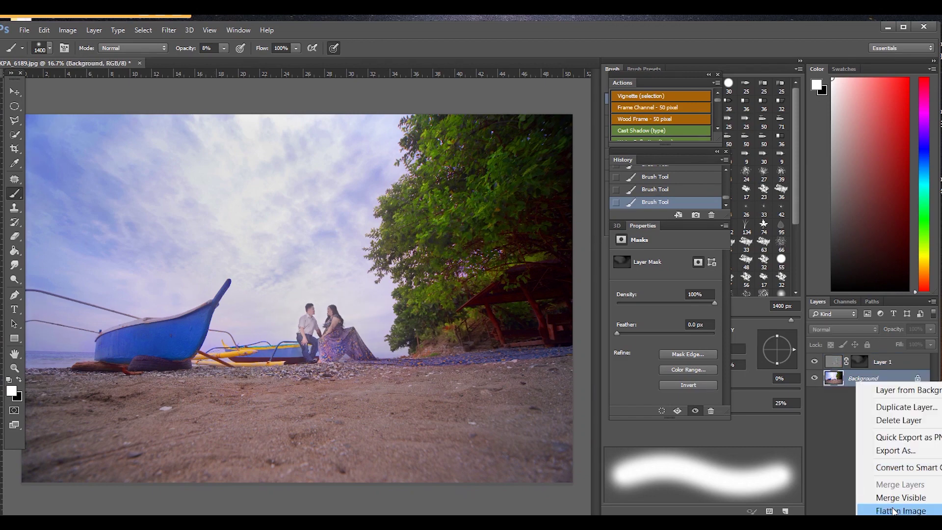
pyautogui.click(890, 510)
pyautogui.hotkey('ctrl', 'j')
# - Apply a High Pass filter with a 3.5 pixel radius to the duplicated layer and change its blending mode to sharpen the photo
pyautogui.click(168, 30)
pyautogui.moveTo(187, 301)
pyautogui.click(380, 314)
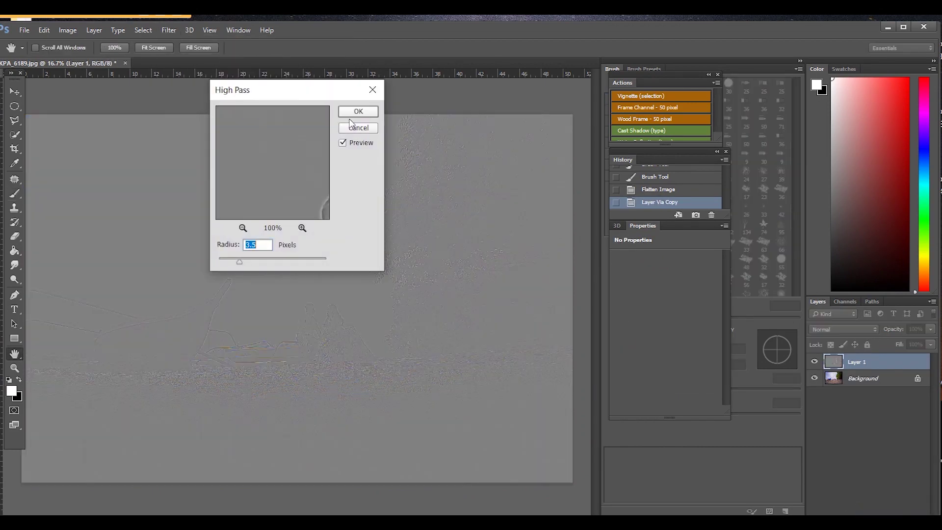
pyautogui.click(358, 111)
pyautogui.click(844, 329)
pyautogui.click(833, 448)
# - Flatten the sharpened image and duplicate the background layer
pyautogui.rightClick(862, 387)
pyautogui.click(832, 492)
pyautogui.hotkey('ctrl', 'j')
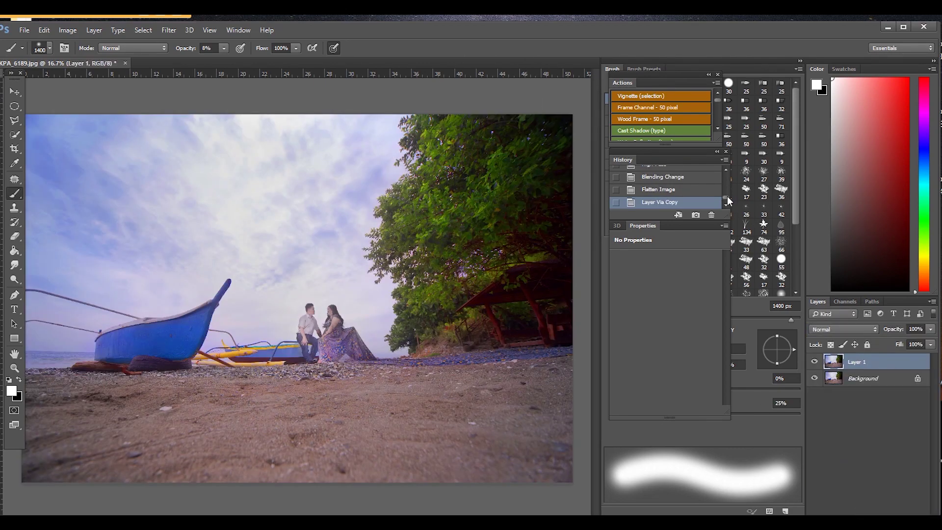
# - Save the retouched photo with Save As and accept the save options
pyautogui.click(25, 31)
pyautogui.click(49, 182)
pyautogui.click(196, 294)
pyautogui.click(113, 373)
pyautogui.click(406, 422)
pyautogui.press('Return')
# - Compare an earlier history state of the photo with the final edited result
pyautogui.scroll(6, 672, 184)
pyautogui.click(683, 173)
pyautogui.hotkey('ctrl', 'z')
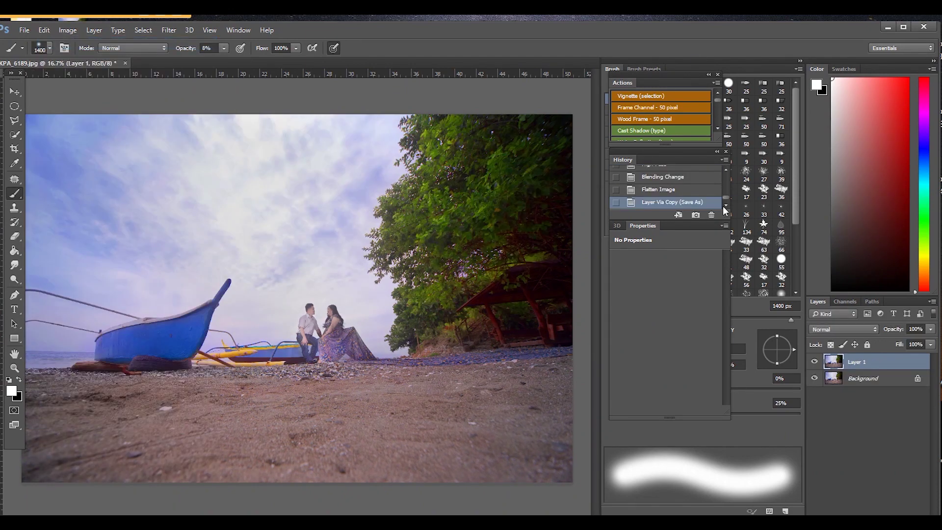